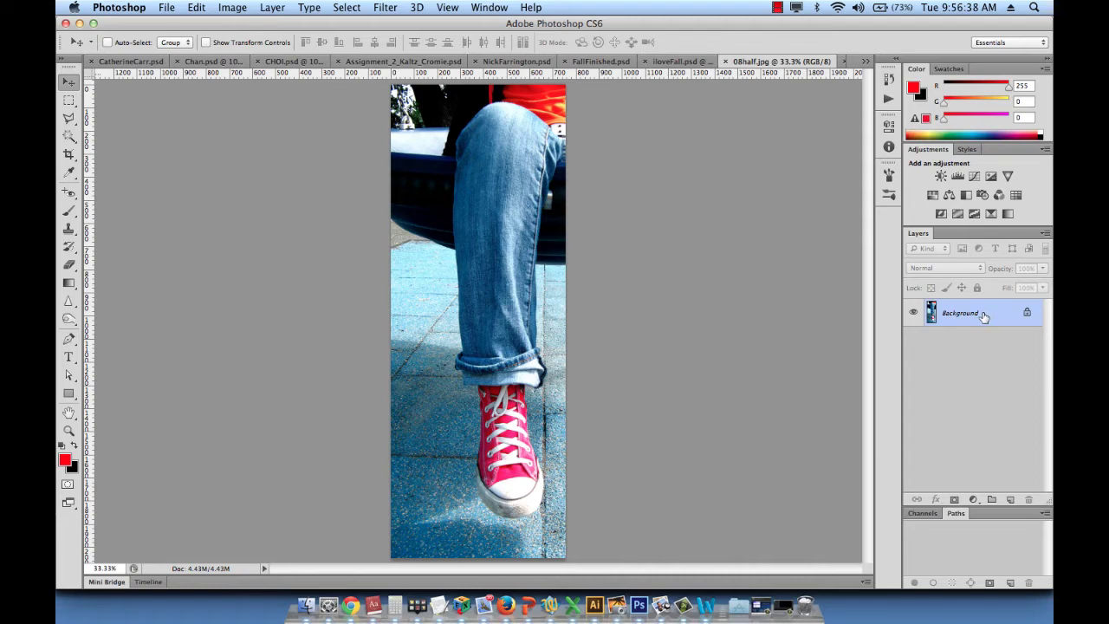
Duplicate the Background layer into a visible Background copy layer above it
left_click_drag(983, 316, 1012, 500)
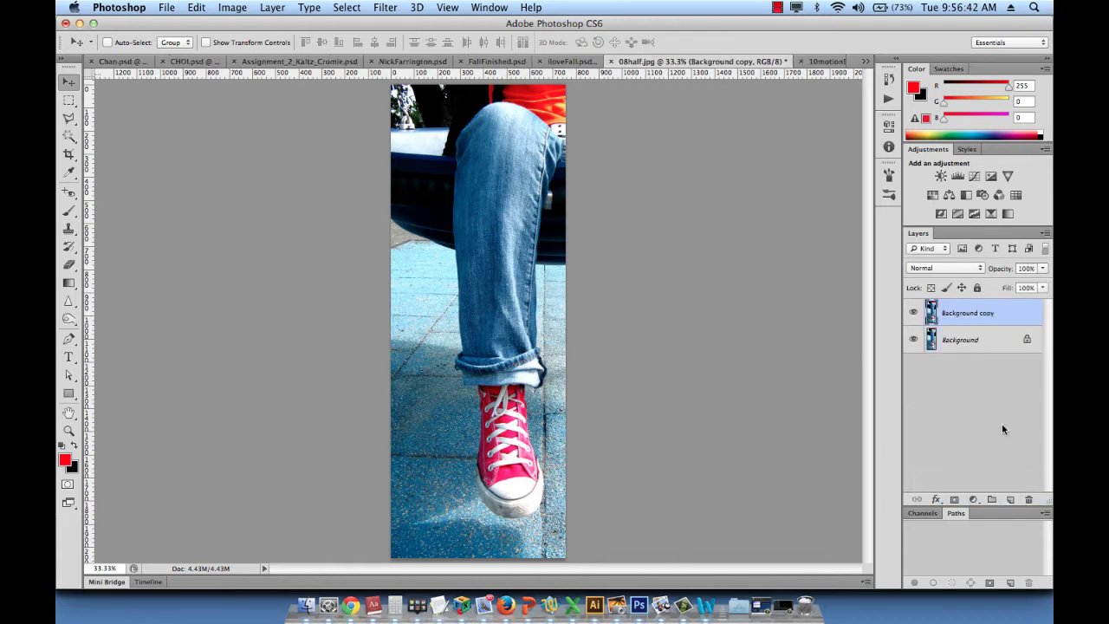
left_click(914, 313)
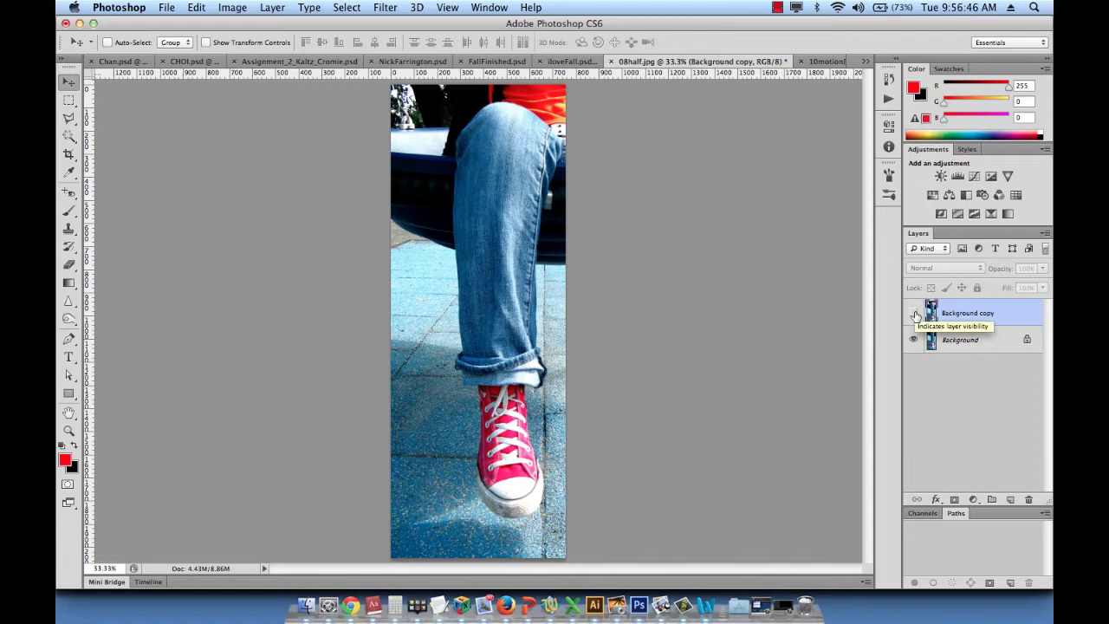
left_click(915, 314)
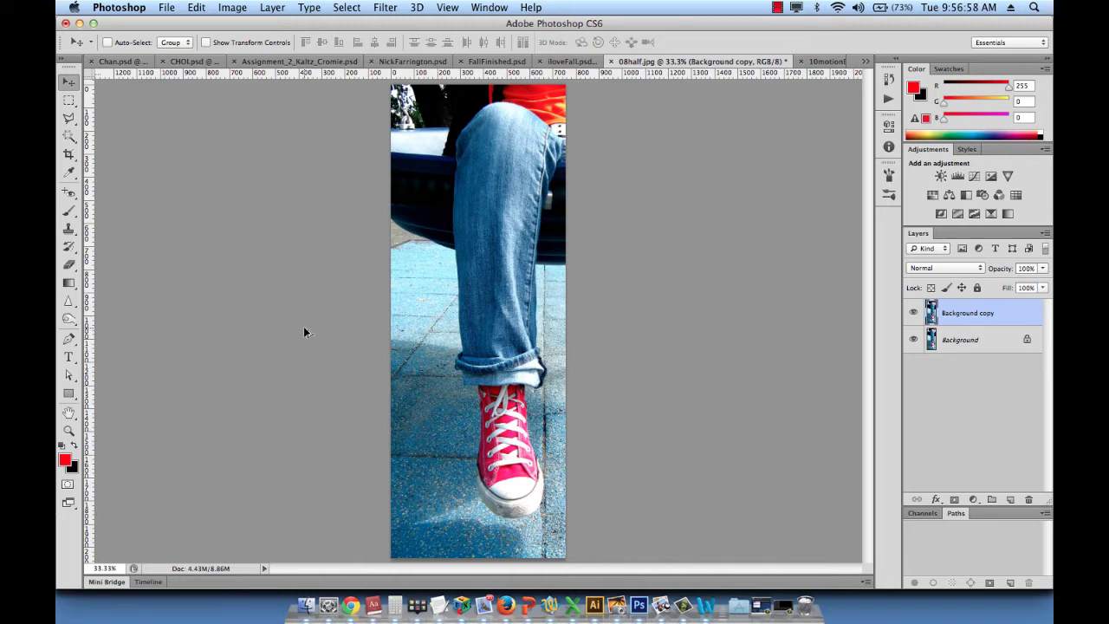
Open Image Size from the Image menu, showing 756 × 2048 px at 72 pixels/inch, beside the canvas
key("super+alt+i")
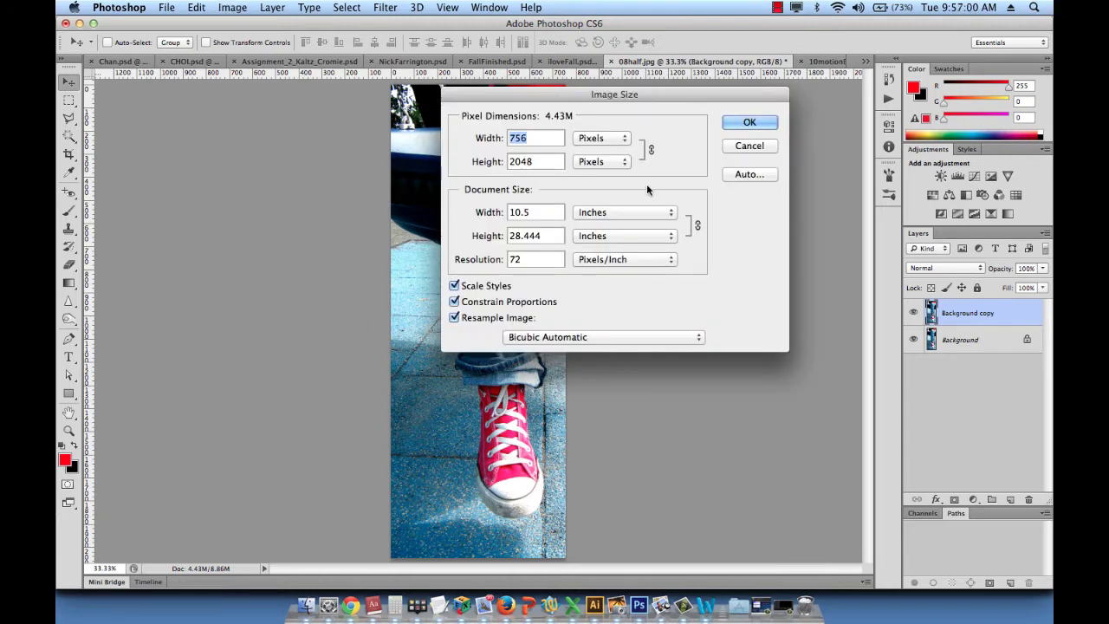
left_click(727, 147)
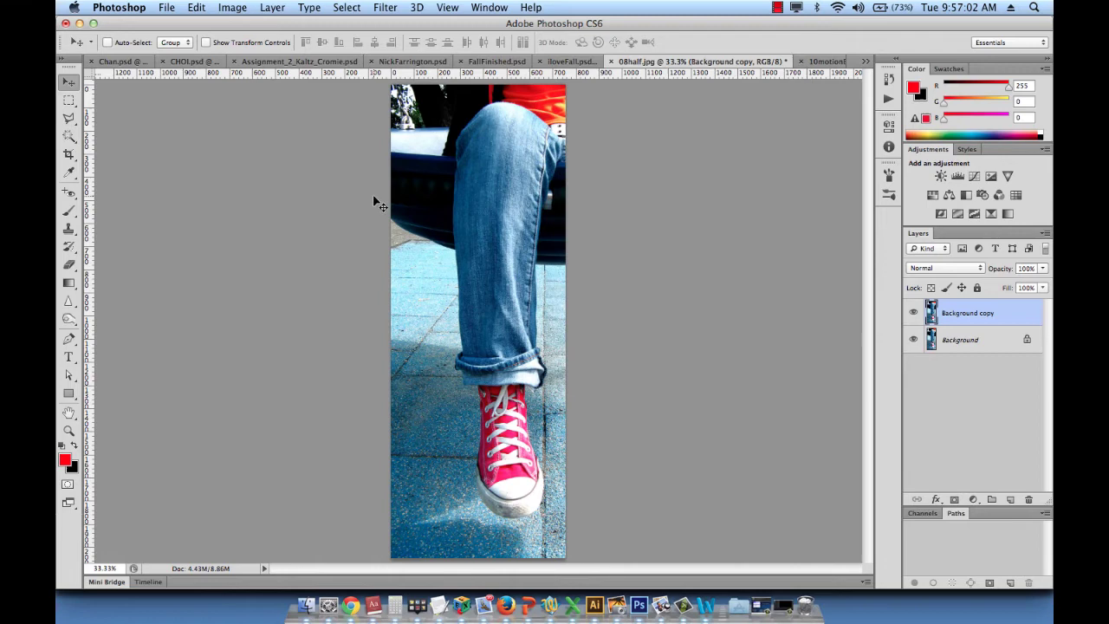
left_click(234, 8)
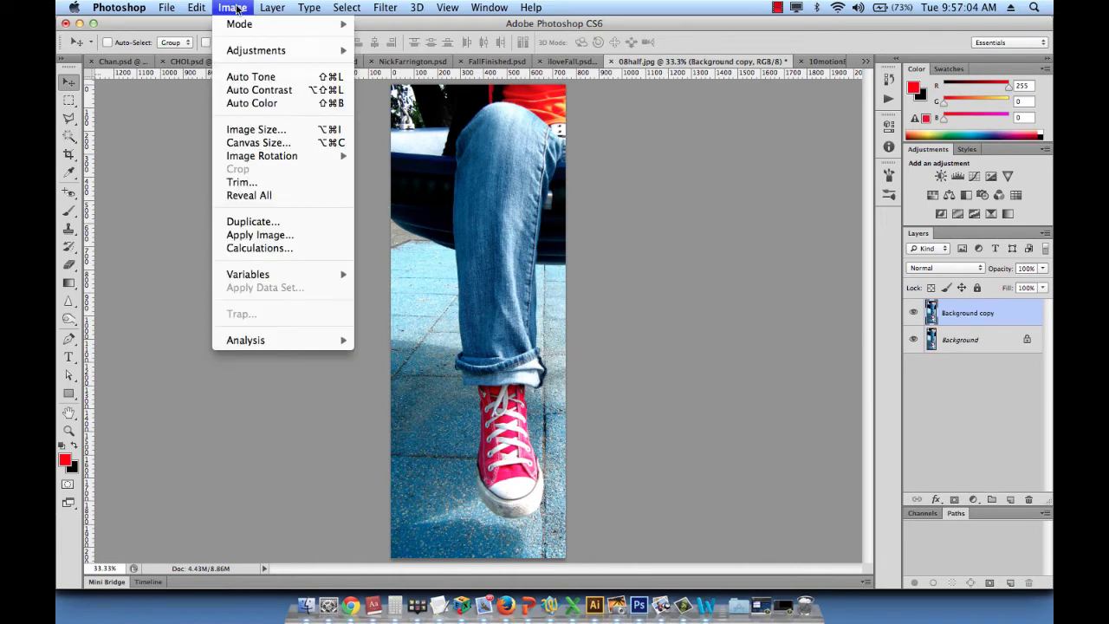
left_click(248, 130)
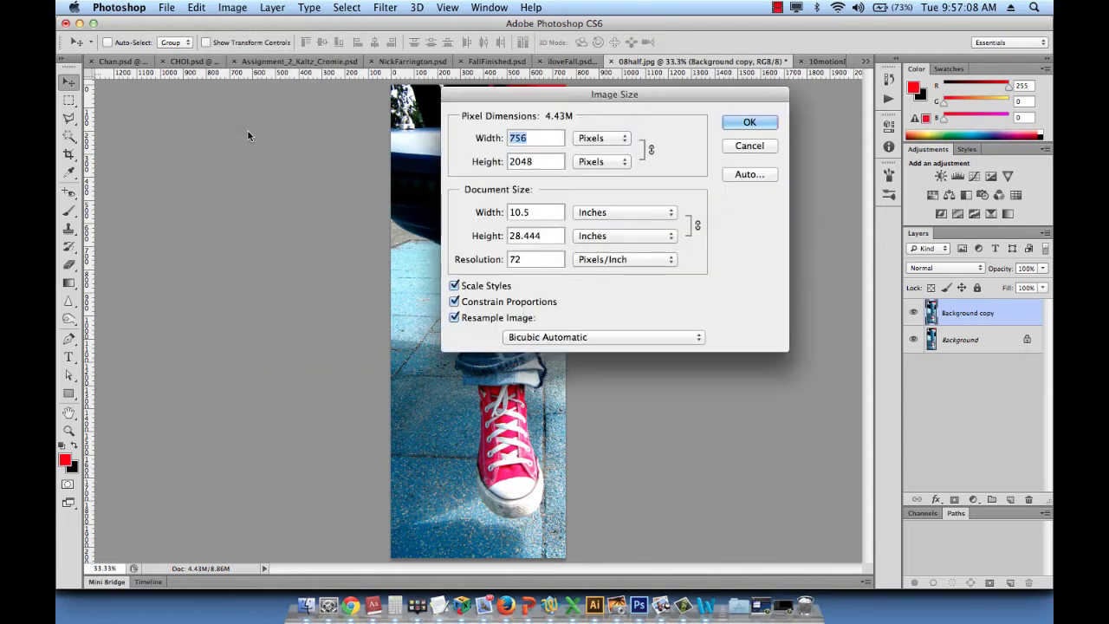
left_click_drag(570, 91, 712, 93)
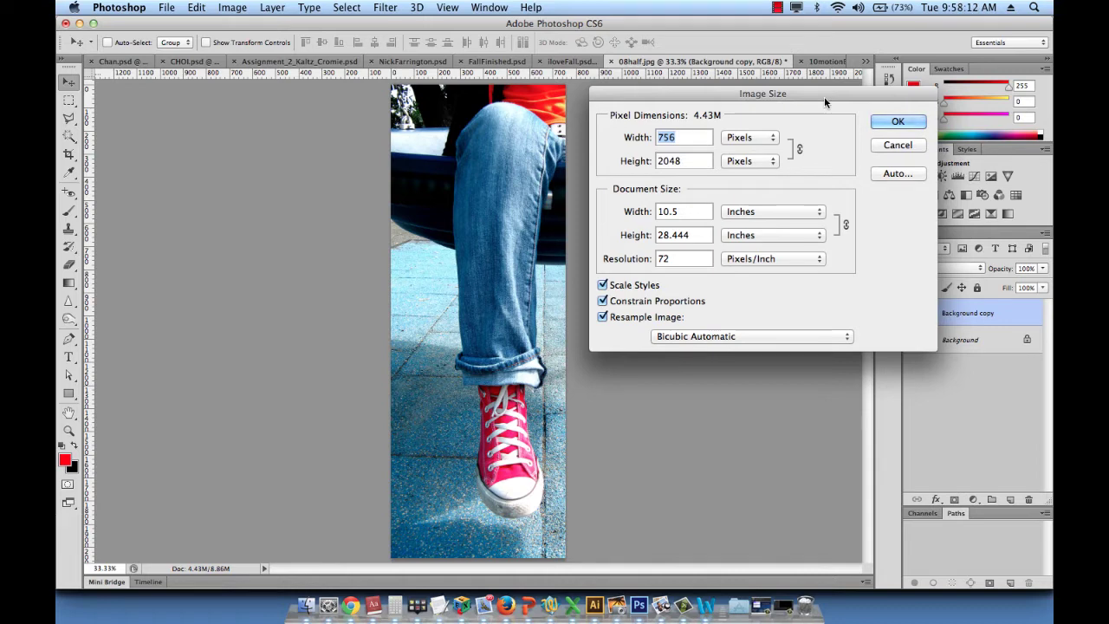
Enter 1512 as the Image Size width, then cancel so the photo stays unresized
type("1512")
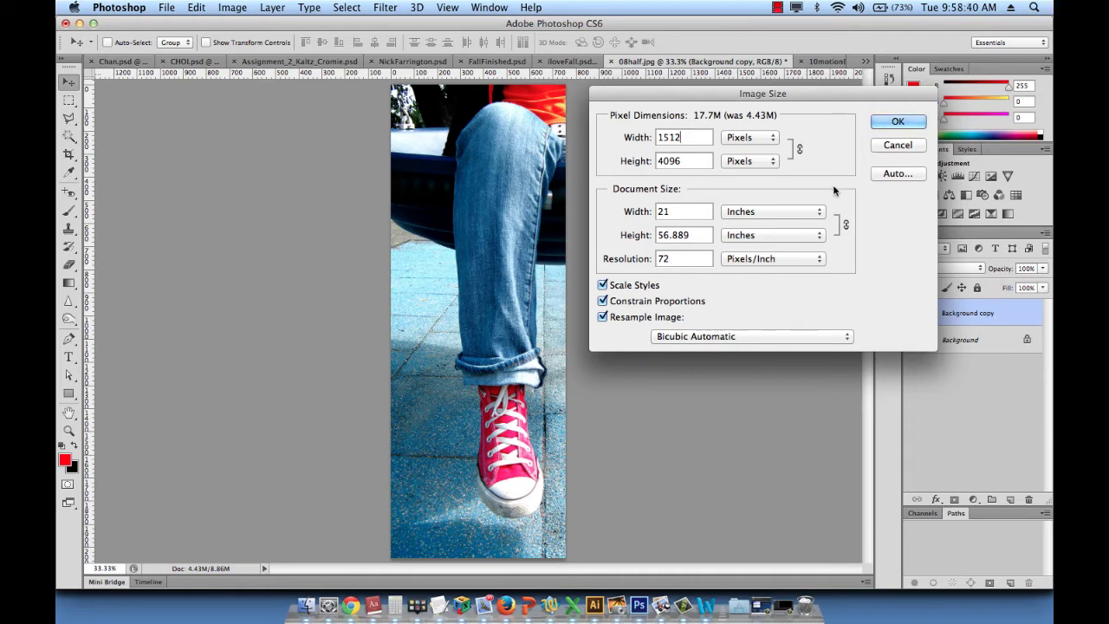
left_click(895, 148)
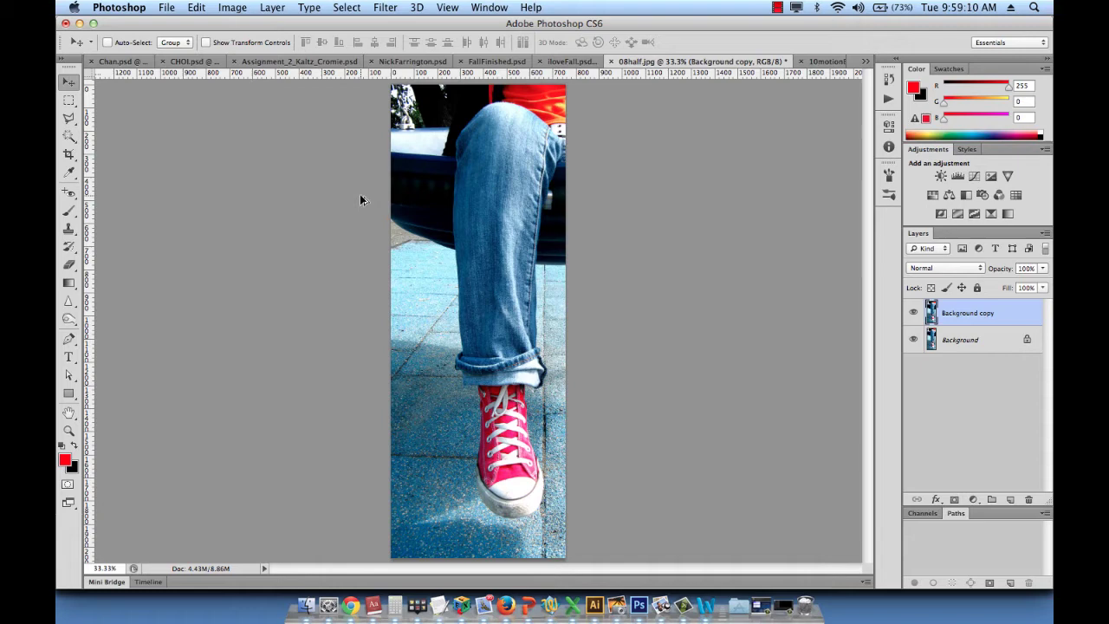
Set the canvas width to 1512 px with a middle-left anchor, extending black space rightward
key("super+alt+c")
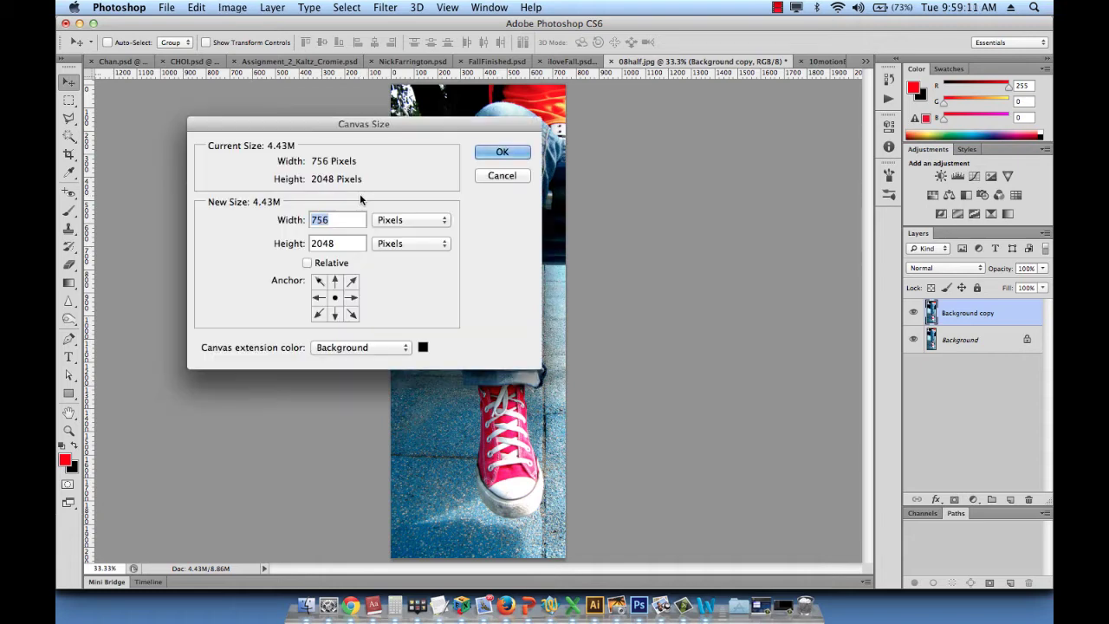
left_click(243, 7)
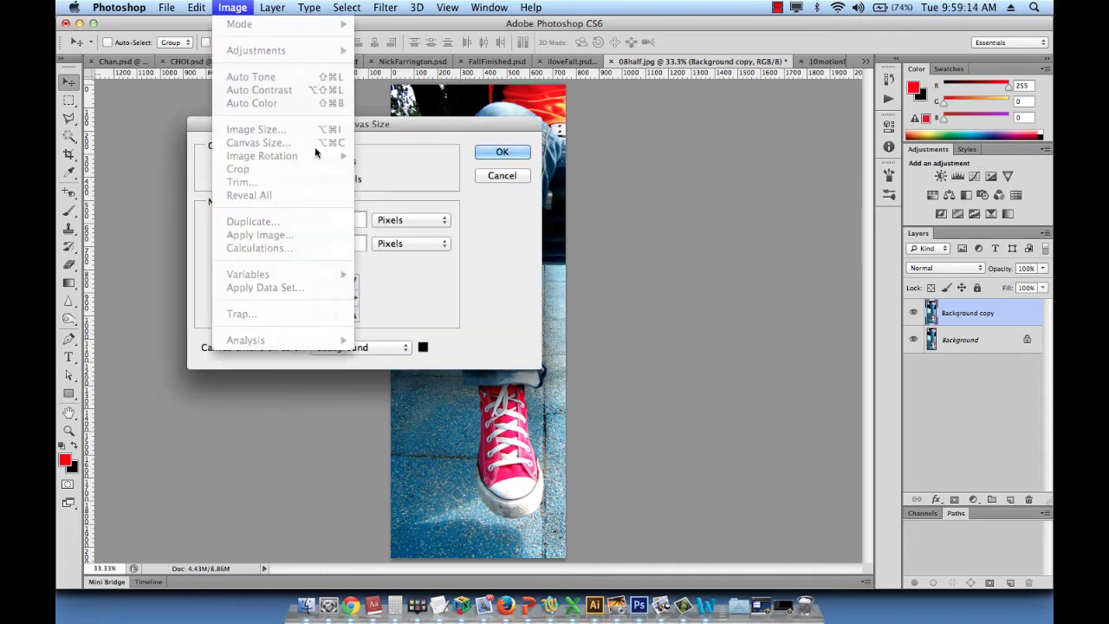
left_click(374, 124)
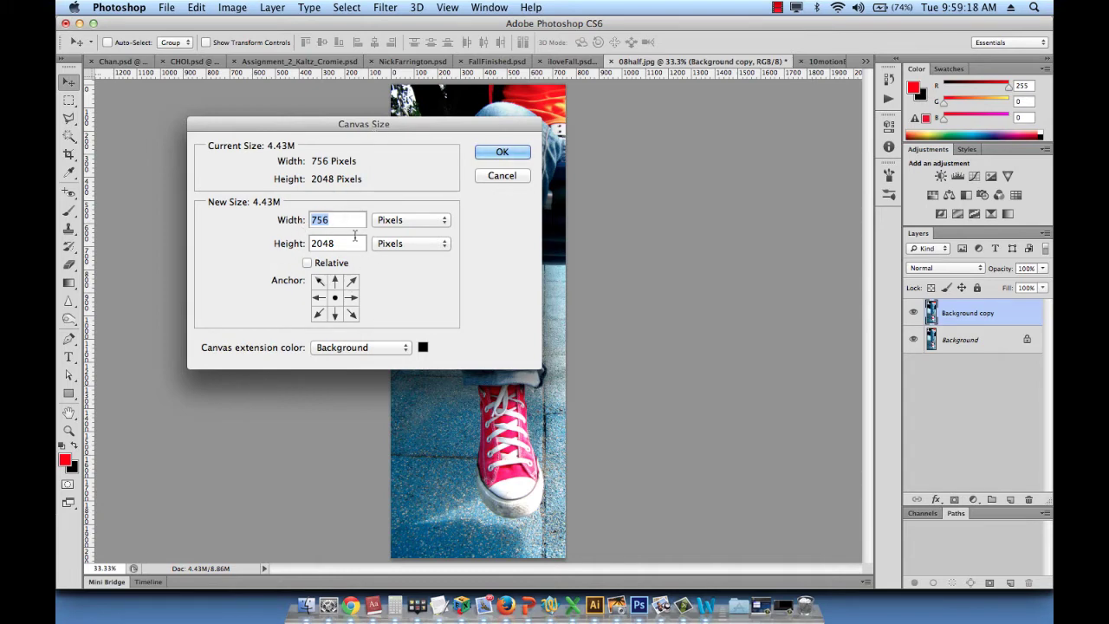
left_click_drag(373, 120, 514, 121)
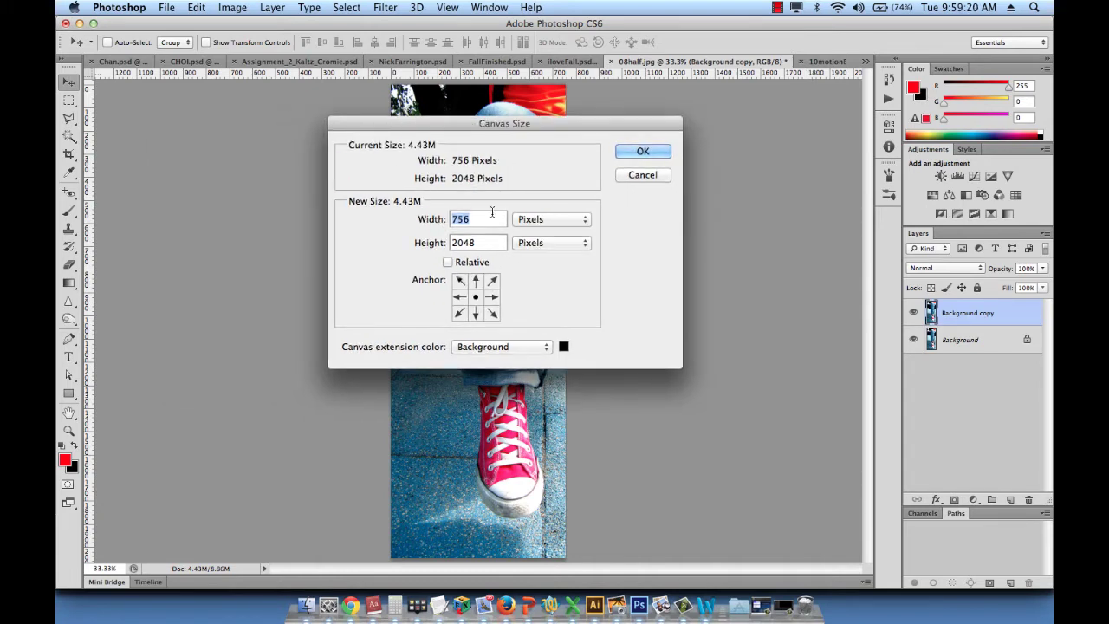
type("1")
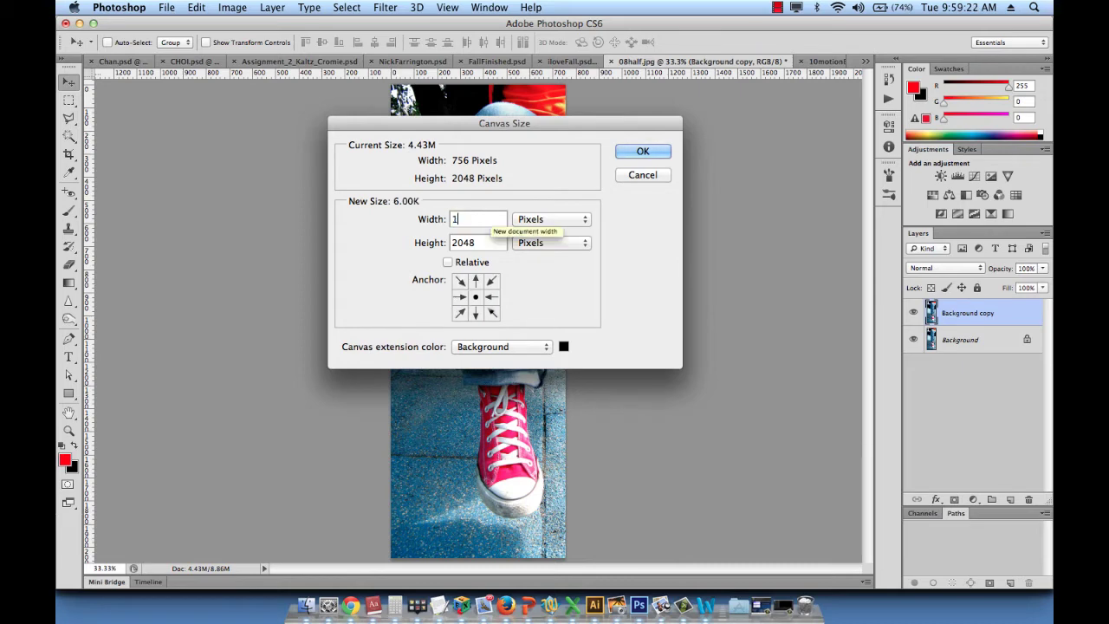
type("512")
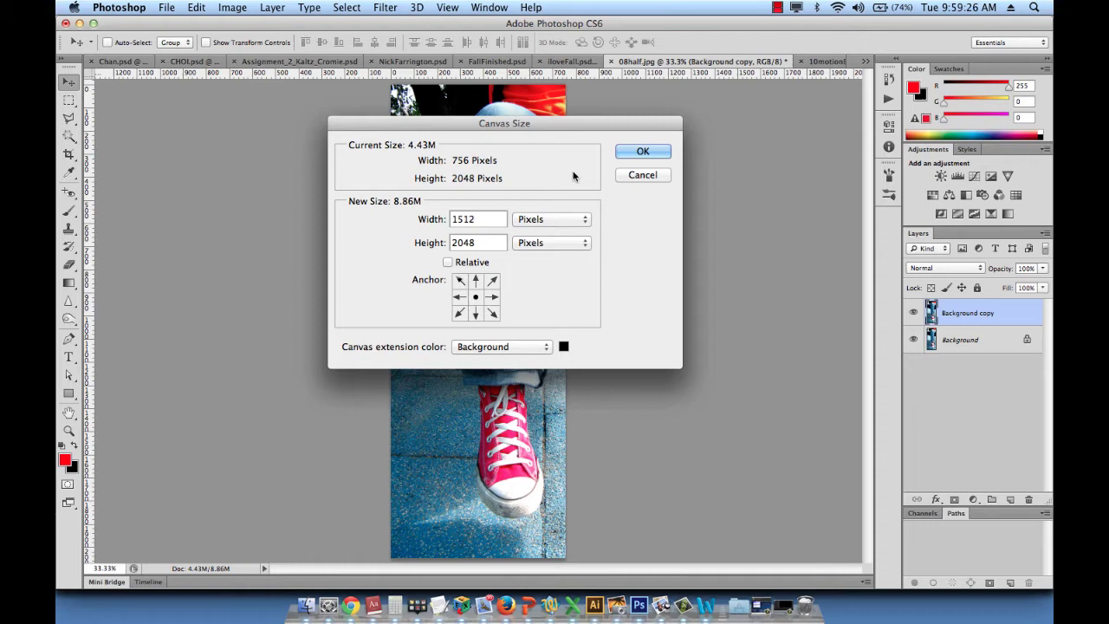
left_click_drag(549, 127, 802, 112)
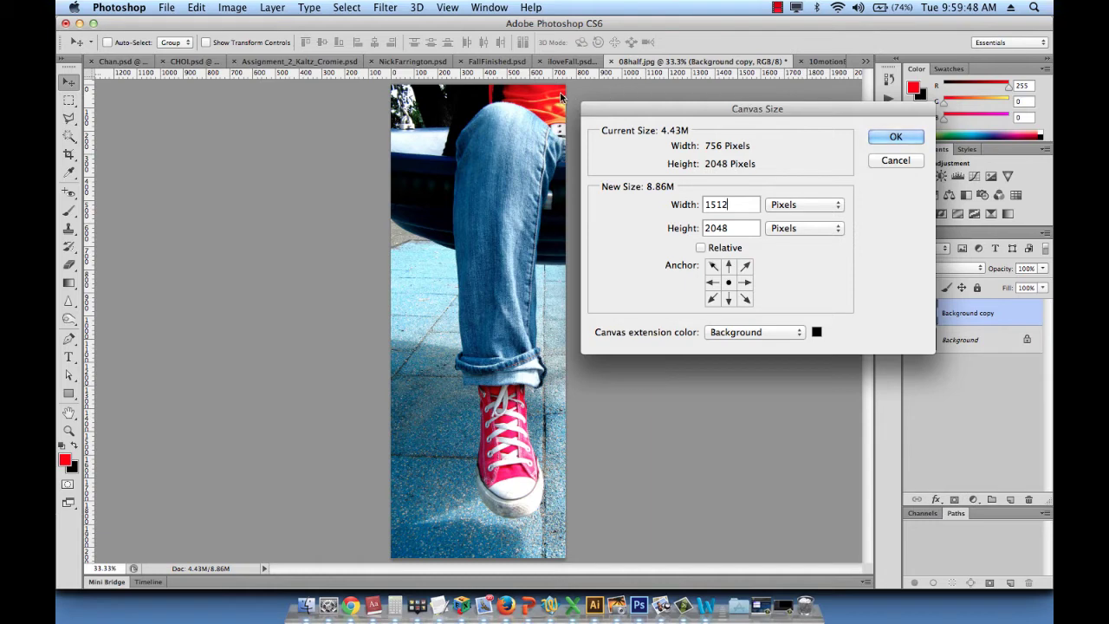
left_click(713, 282)
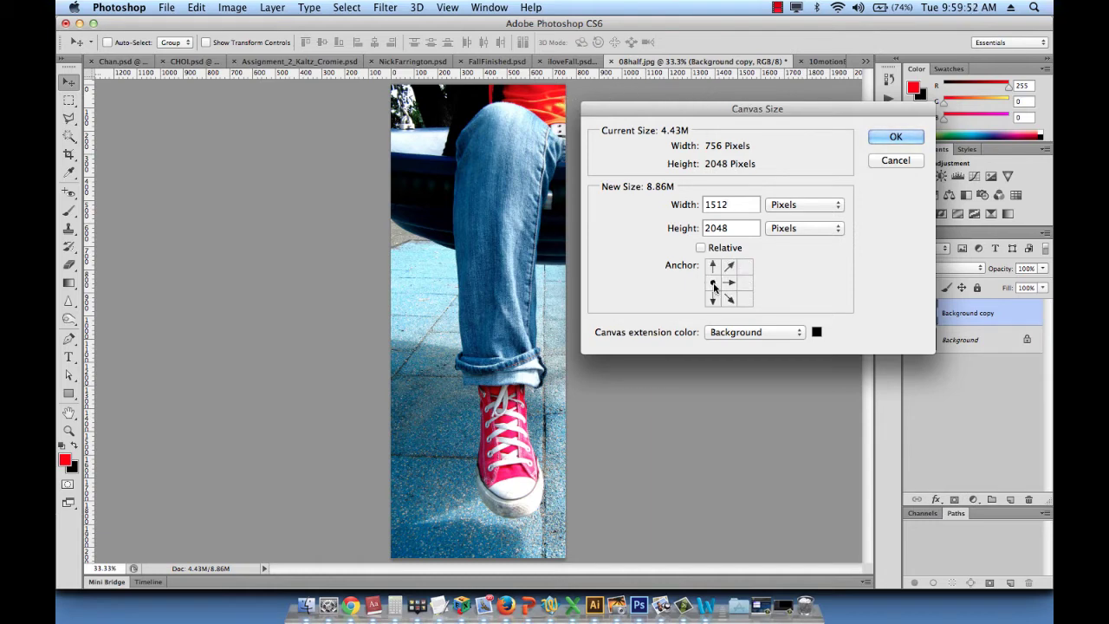
left_click(918, 139)
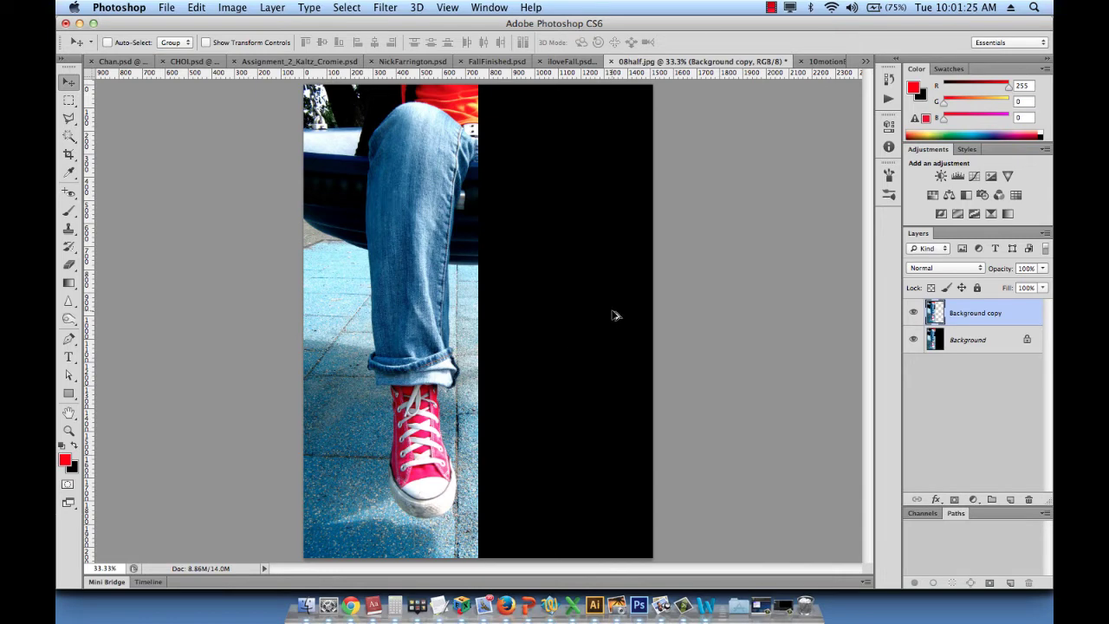
key("super+alt+c")
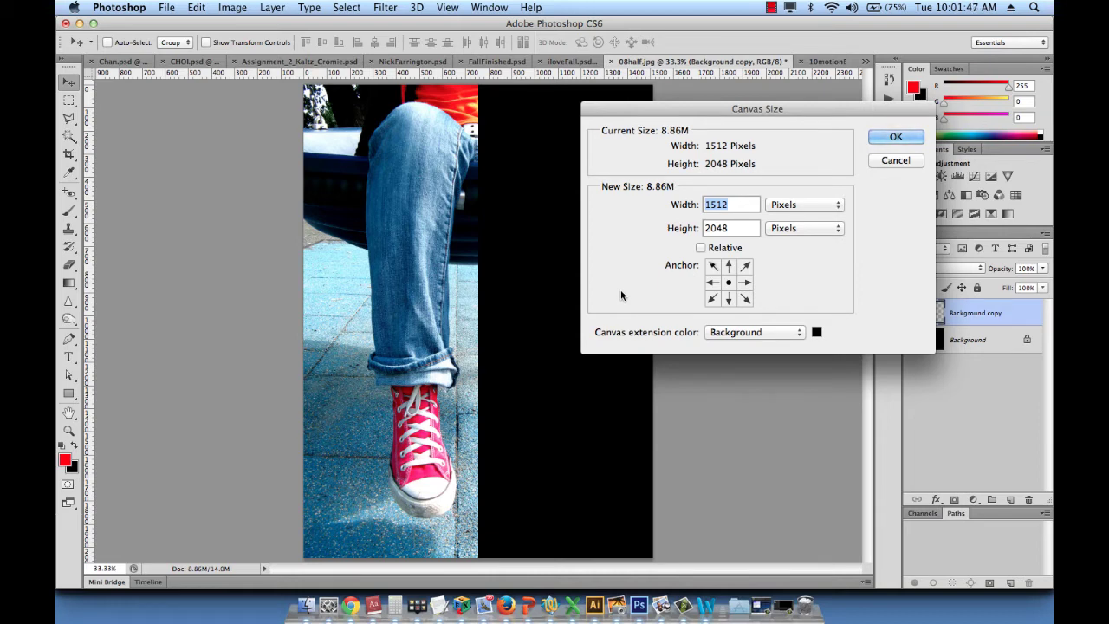
left_click(886, 139)
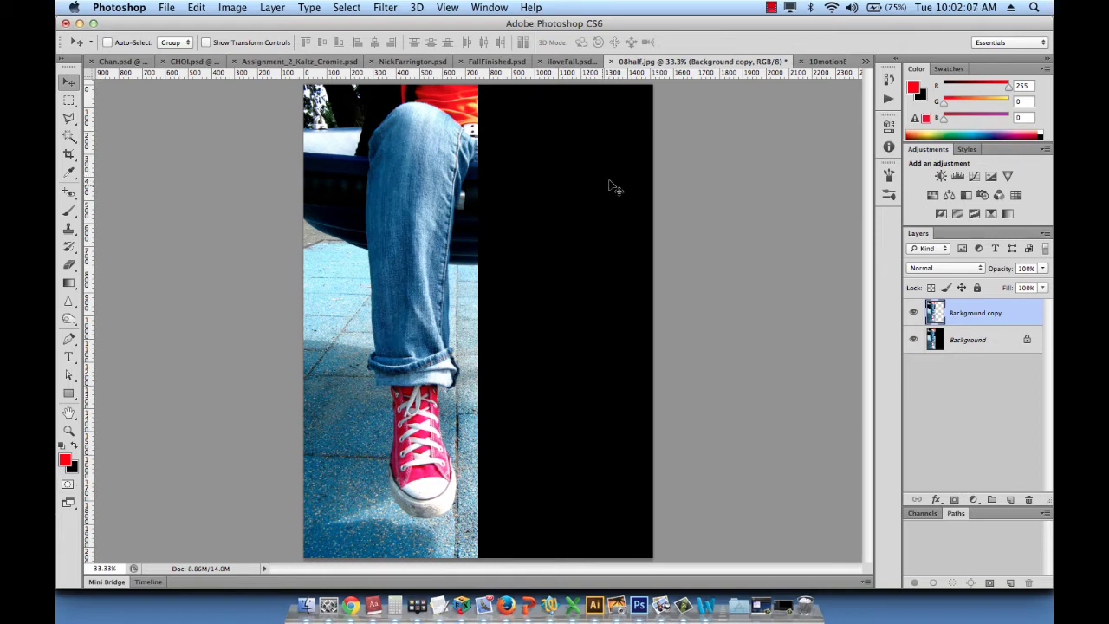
Restore default colours with D, leaving black as foreground and white as background
left_click(76, 469)
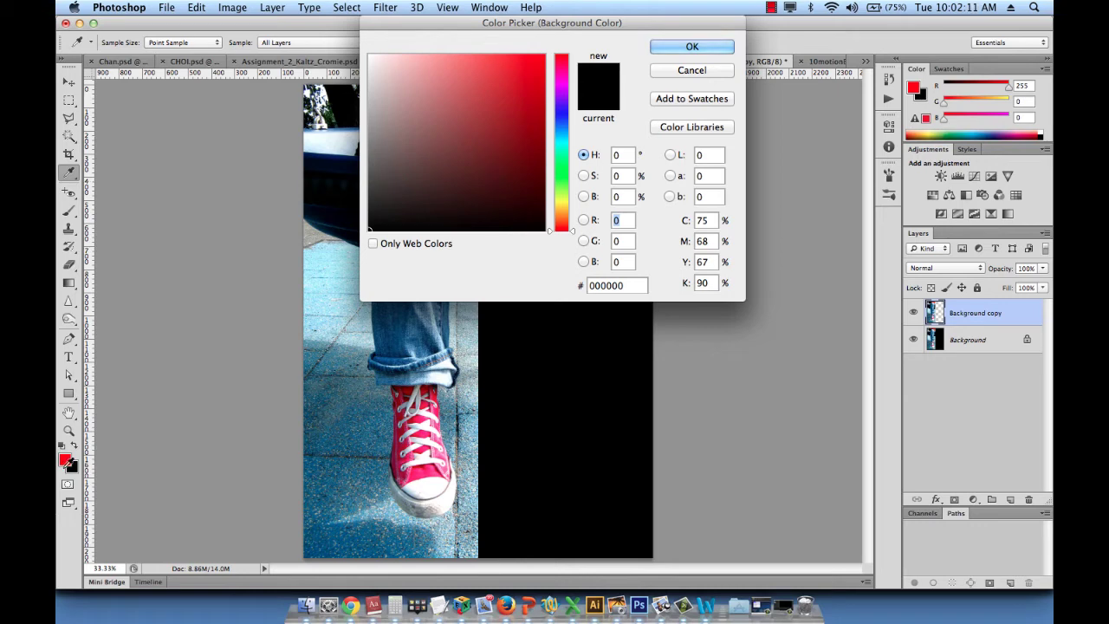
left_click(692, 70)
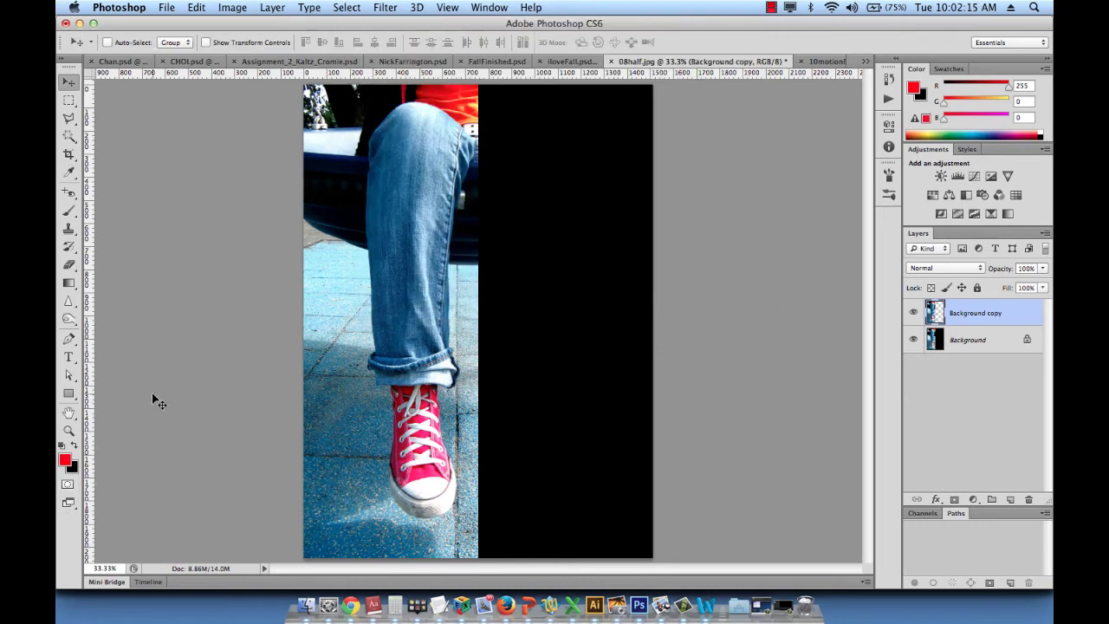
key("d")
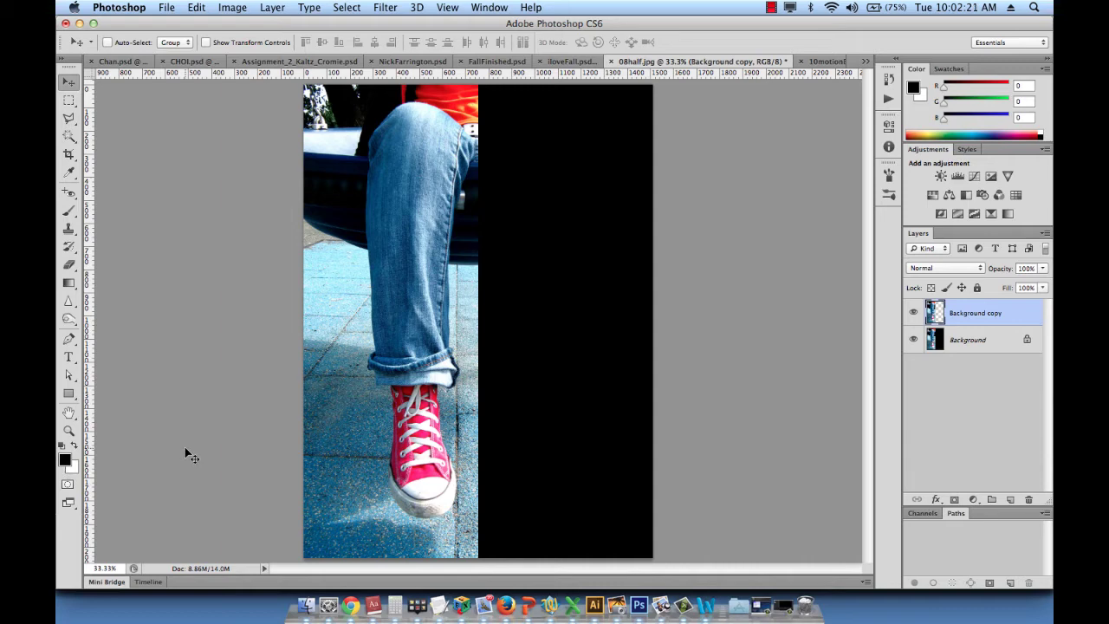
key("x")
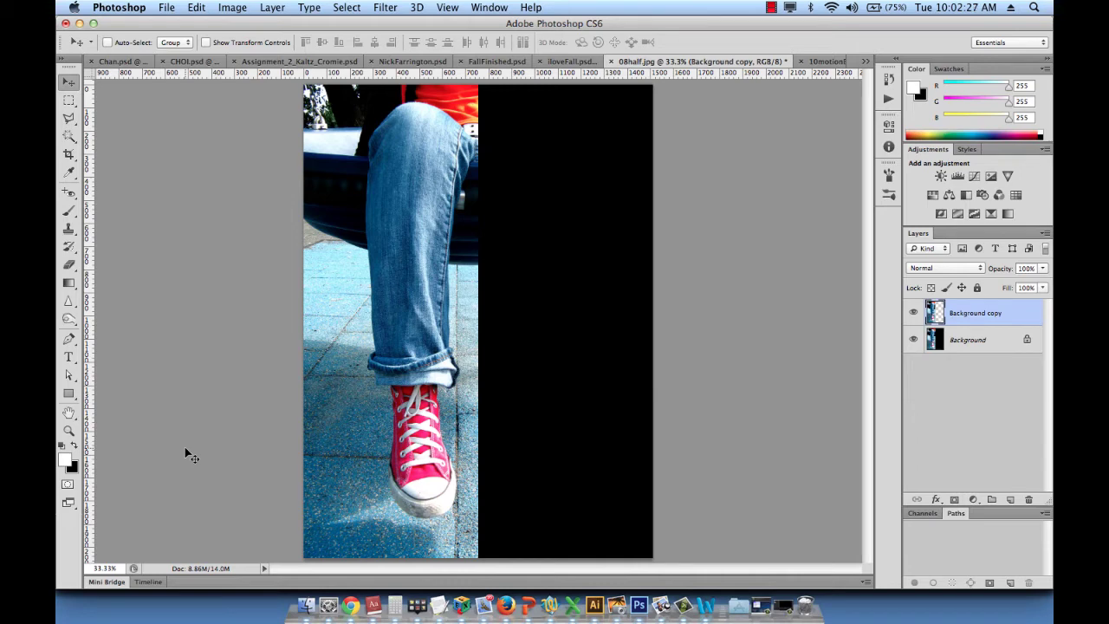
key("x")
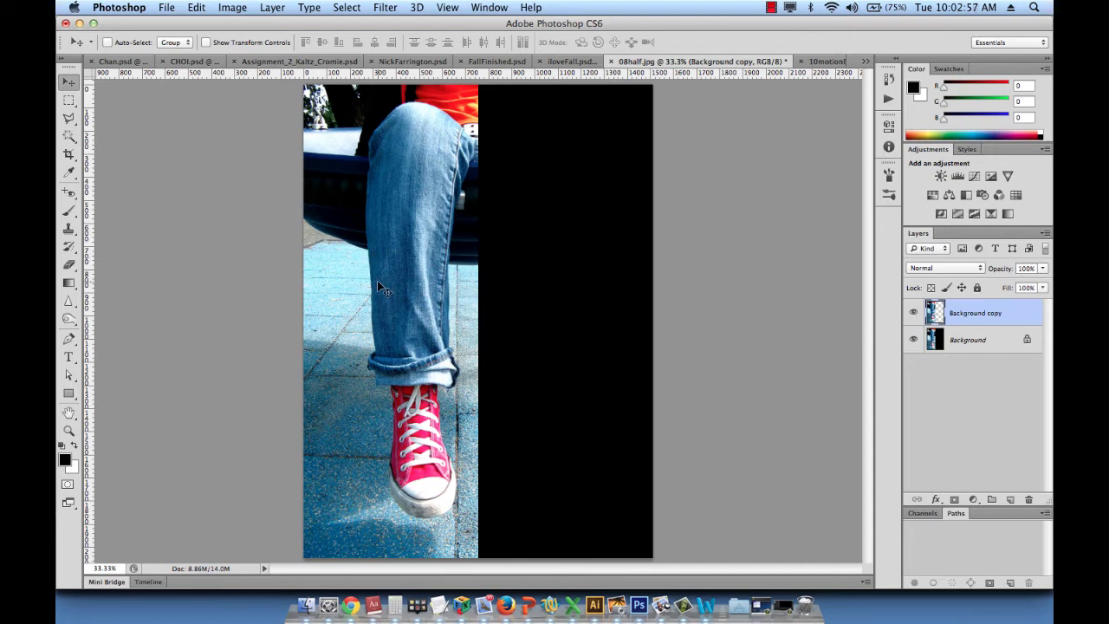
Drag the Background copy layer into the black right half of the canvas
left_click_drag(377, 280, 550, 289)
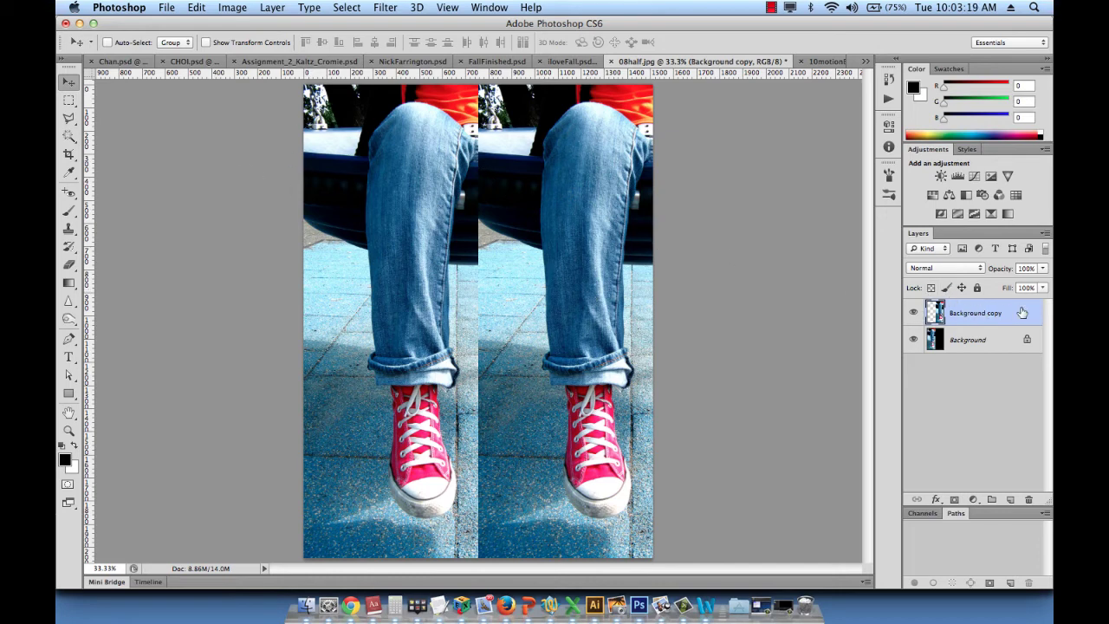
Apply Edit > Transform > Flip Horizontal to the Background copy layer
left_click(206, 7)
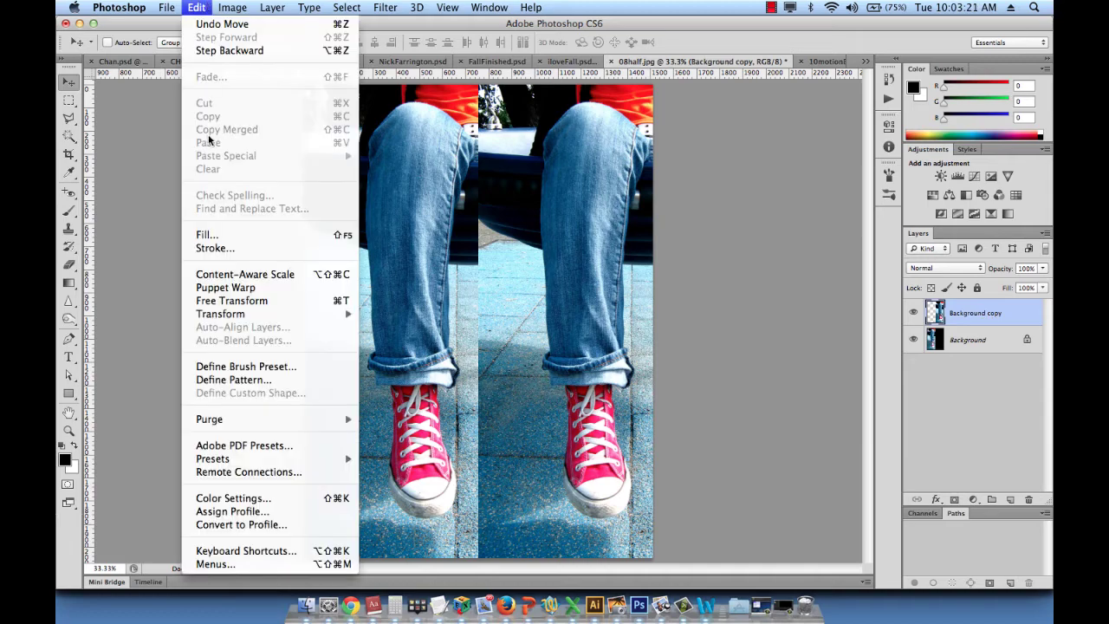
mouse_move(223, 315)
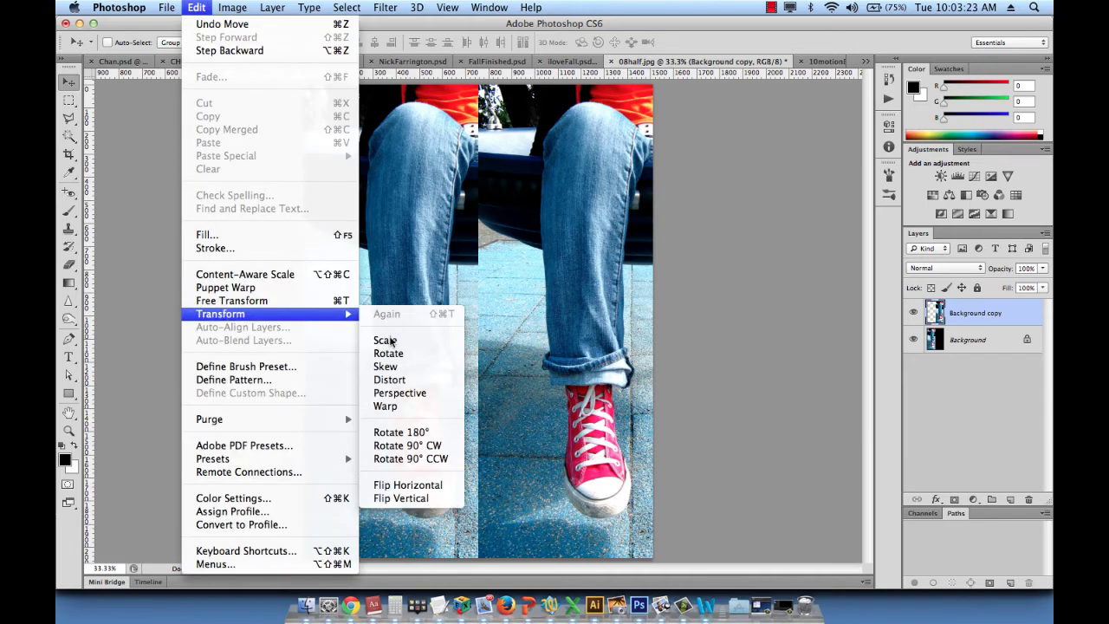
left_click(393, 485)
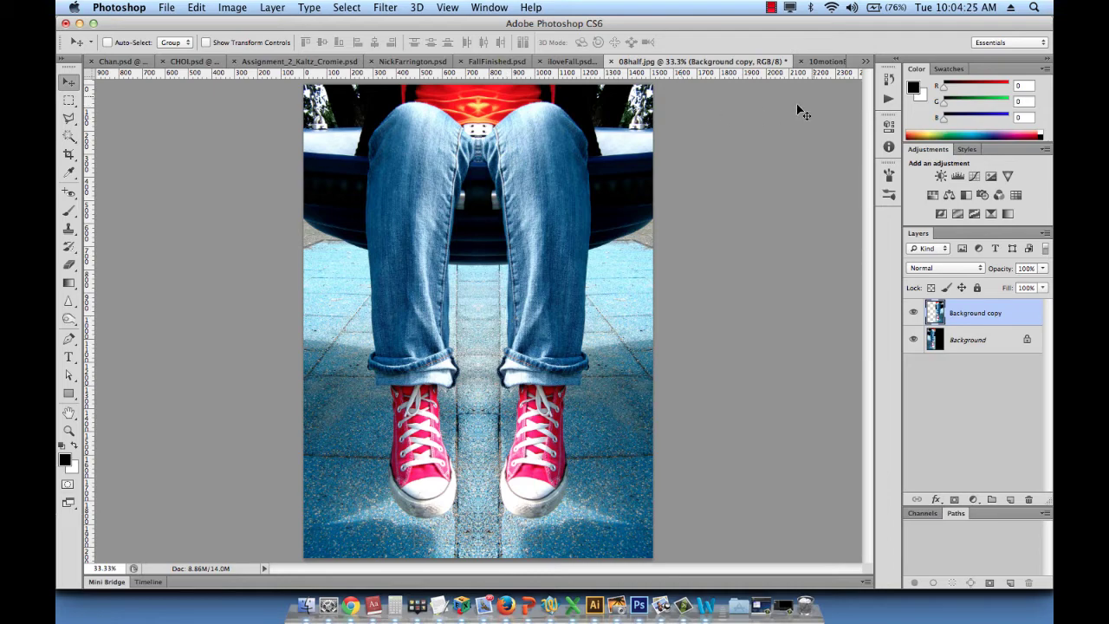
Switch to the 10motionBlur.psd document showing the eagle over the lake
left_click(828, 61)
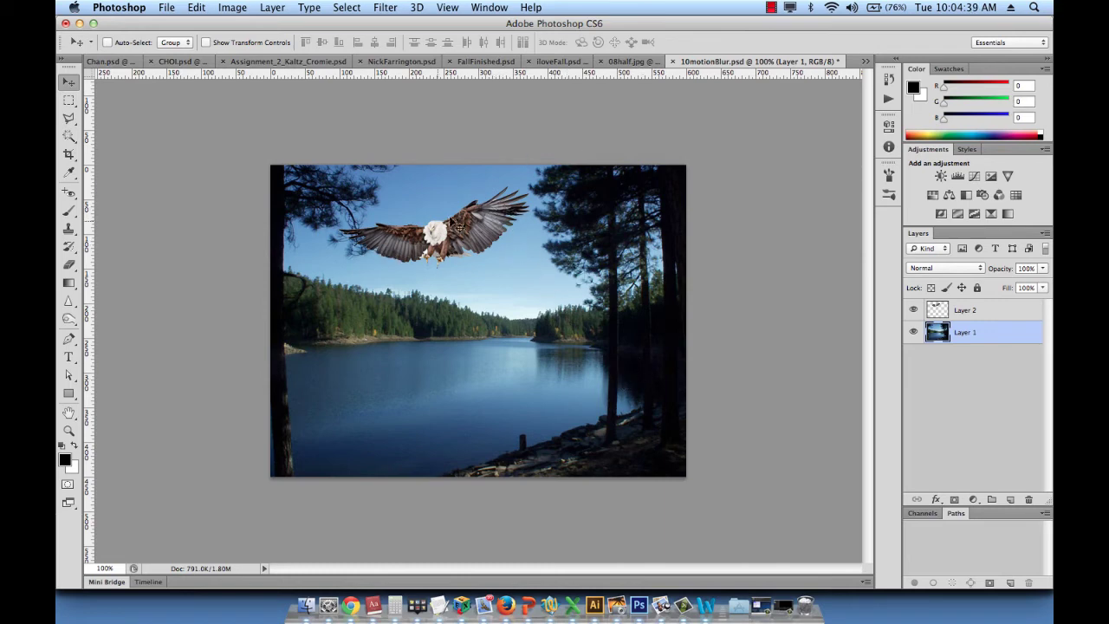
Rename Layer 2 to 'eagle', confirming it holds the eagle by toggling its visibility
left_click(986, 314)
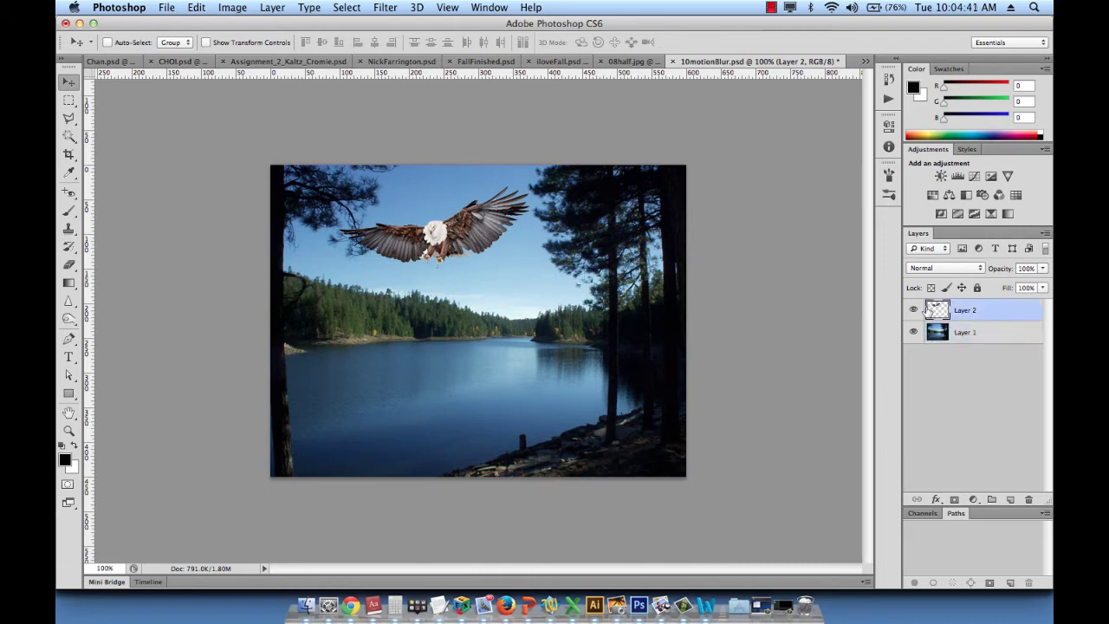
left_click(914, 310)
left_click(914, 310)
double_click(969, 310)
type("eagle")
key("Return")
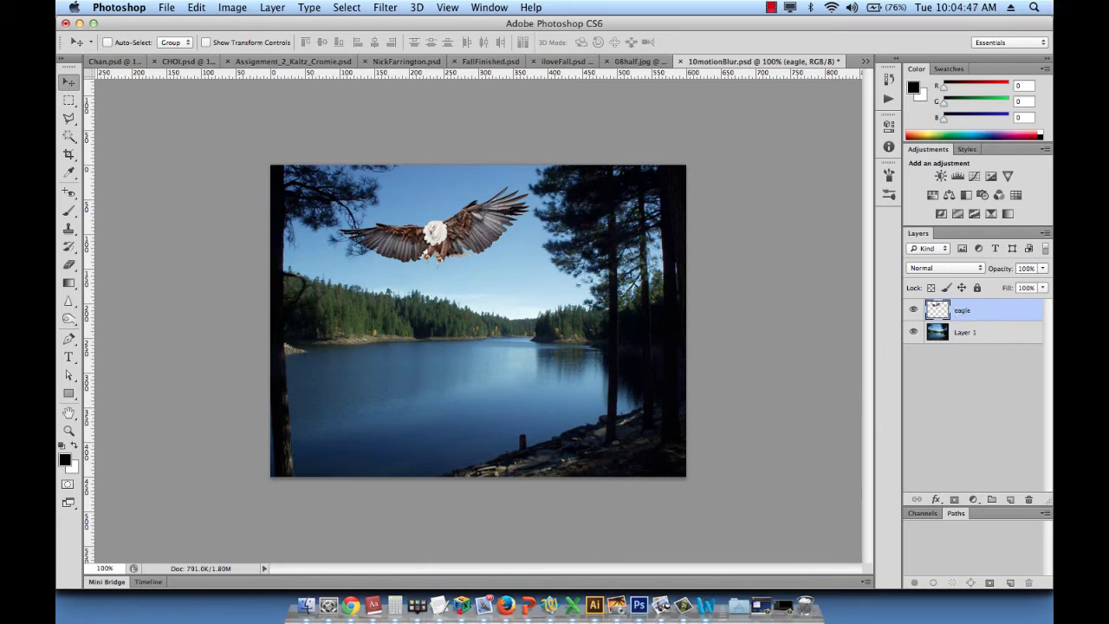
left_click(913, 310)
left_click(913, 311)
Duplicate the eagle layer into an eagle copy layer
left_click_drag(1004, 316, 1012, 503)
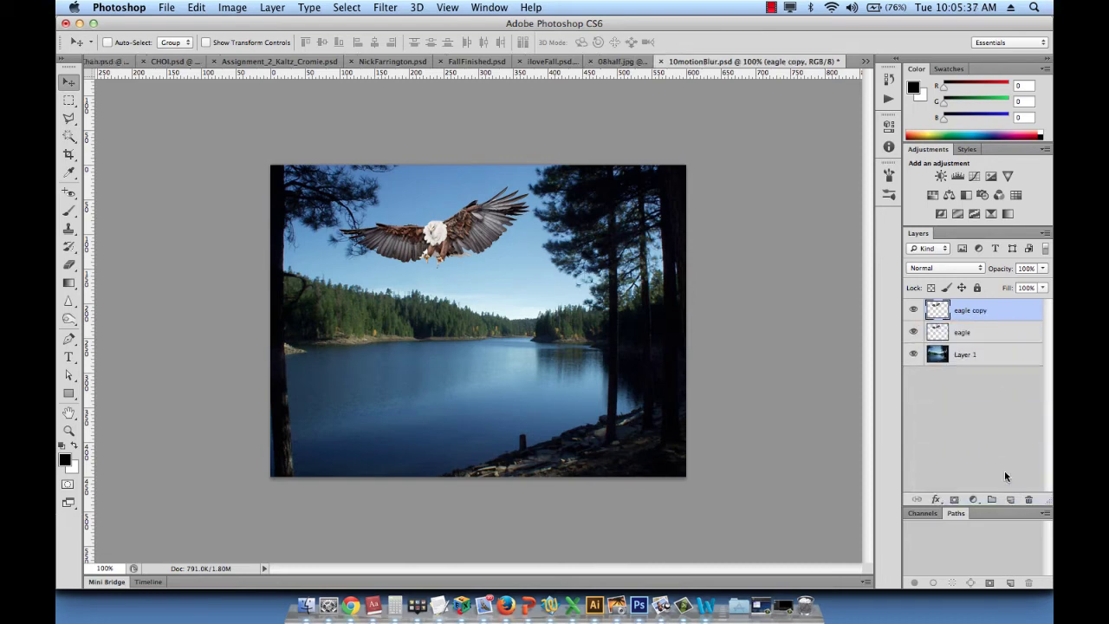
double_click(965, 314)
left_click(960, 75)
Rename the copy 'eagle shadow' and drag it straight down over the lake water
double_click(976, 309)
type("eagle shadow")
key("Return")
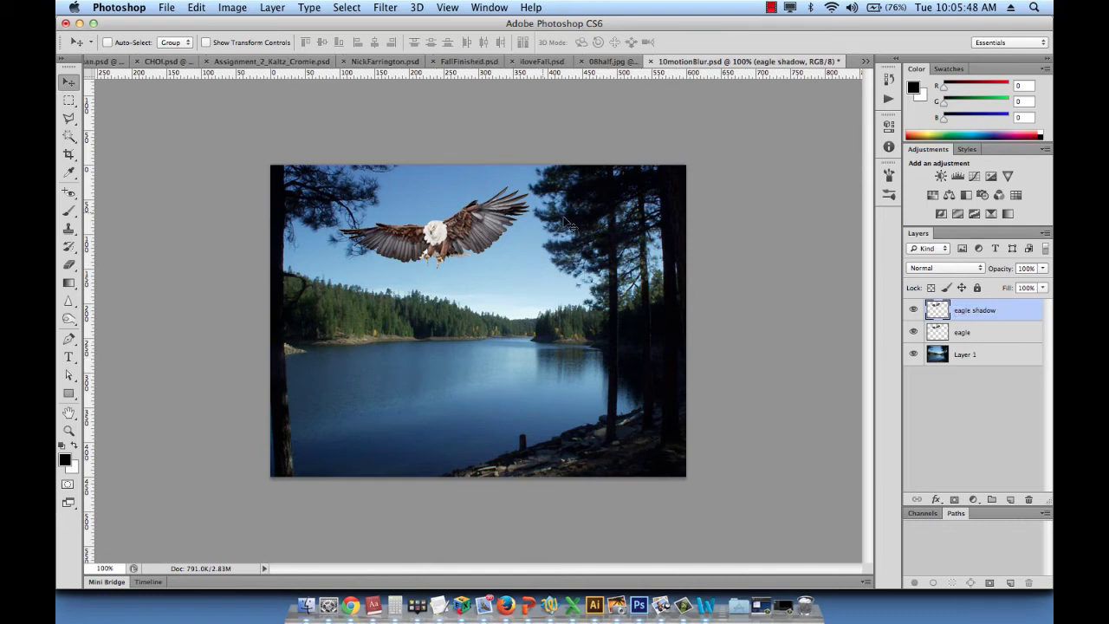
left_click_drag(466, 239, 459, 407)
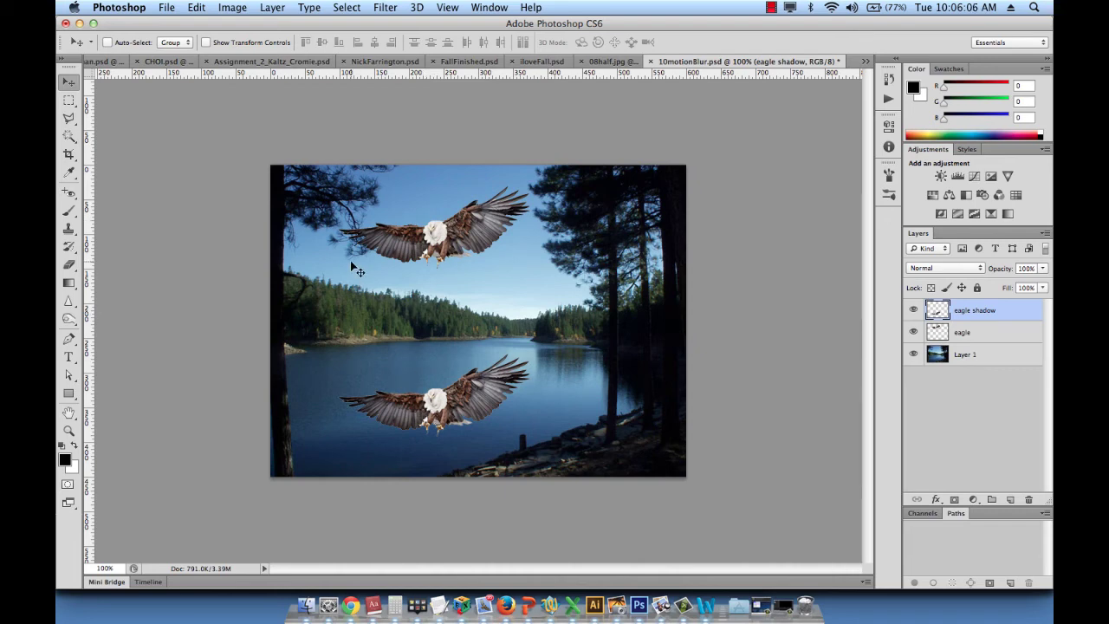
Flip the eagle shadow layer vertically so the lower eagle hangs upside down
left_click(199, 7)
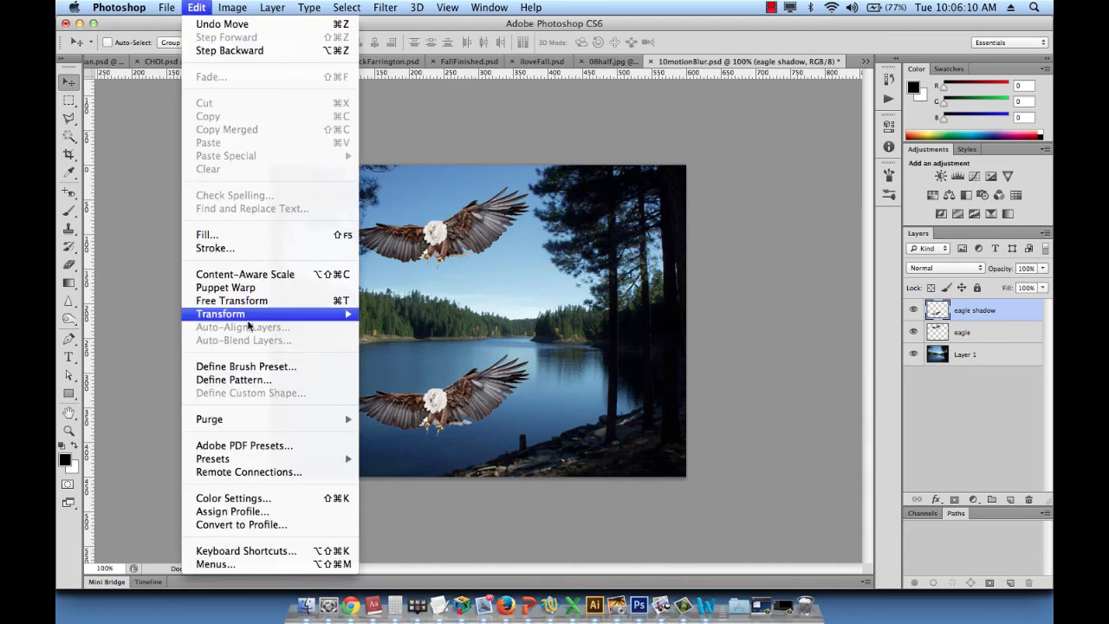
mouse_move(279, 321)
left_click(423, 499)
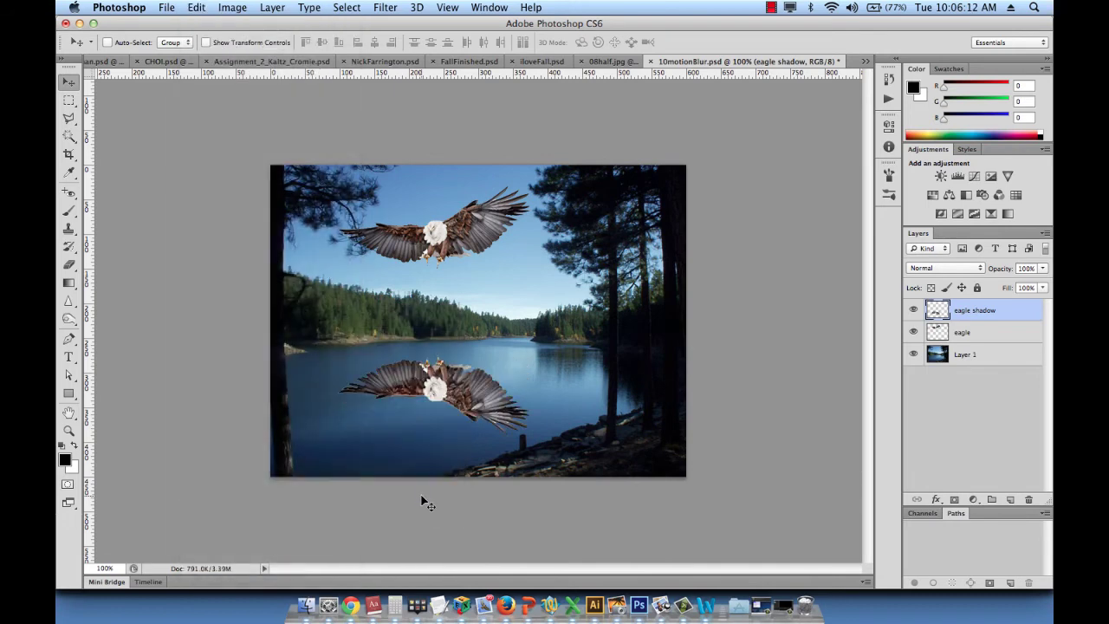
Drop the eagle shadow layer's opacity to 64% in the Layers panel
left_click(1046, 271)
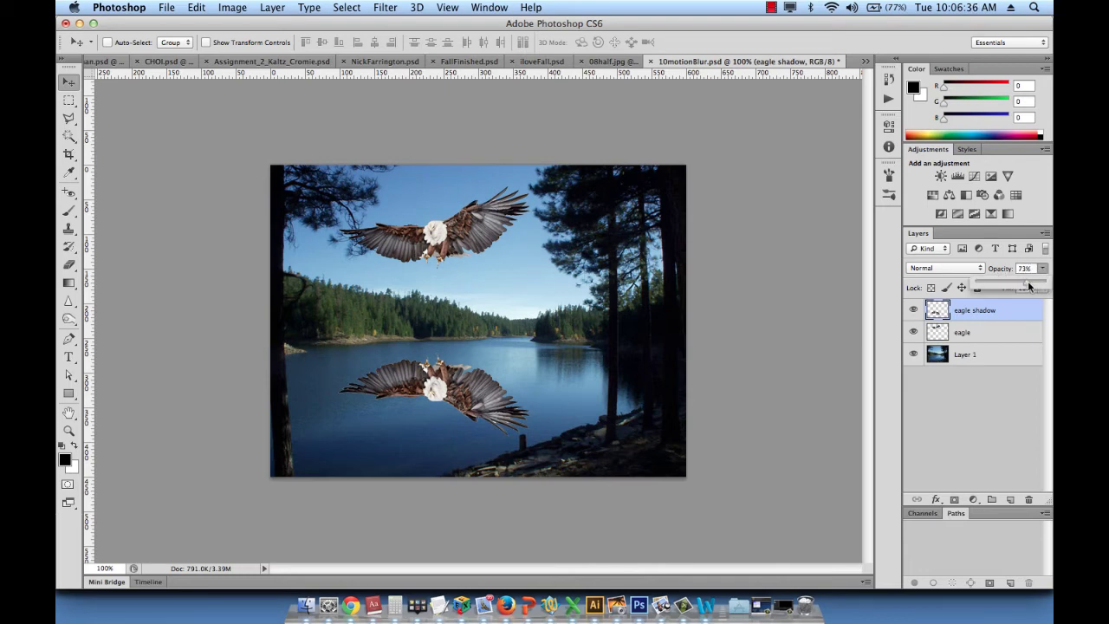
left_click_drag(1021, 282, 1019, 285)
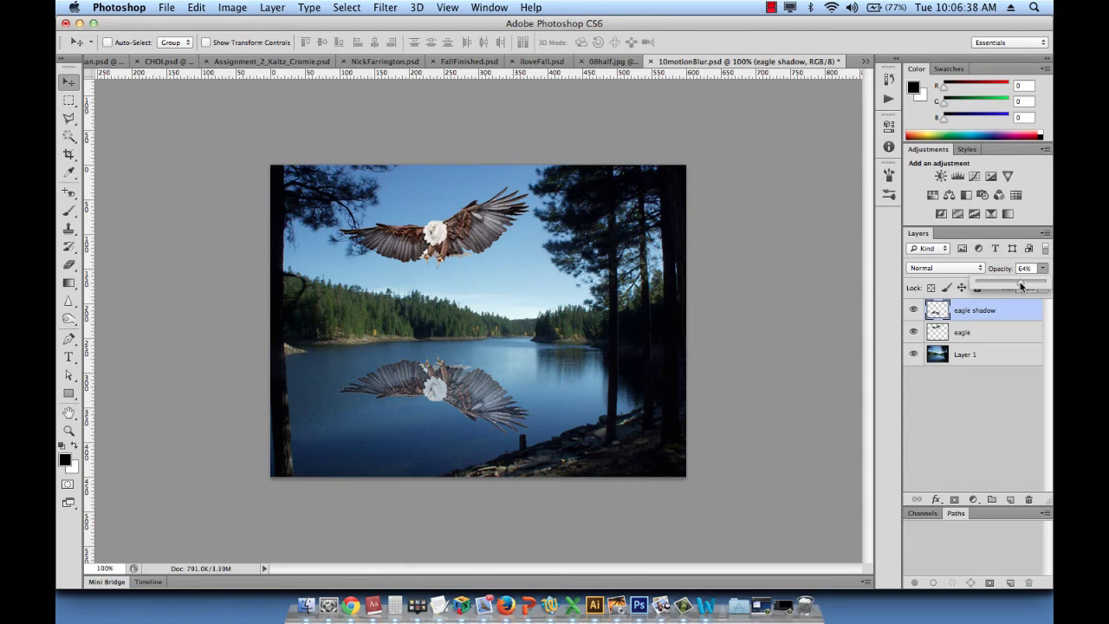
left_click(1021, 286)
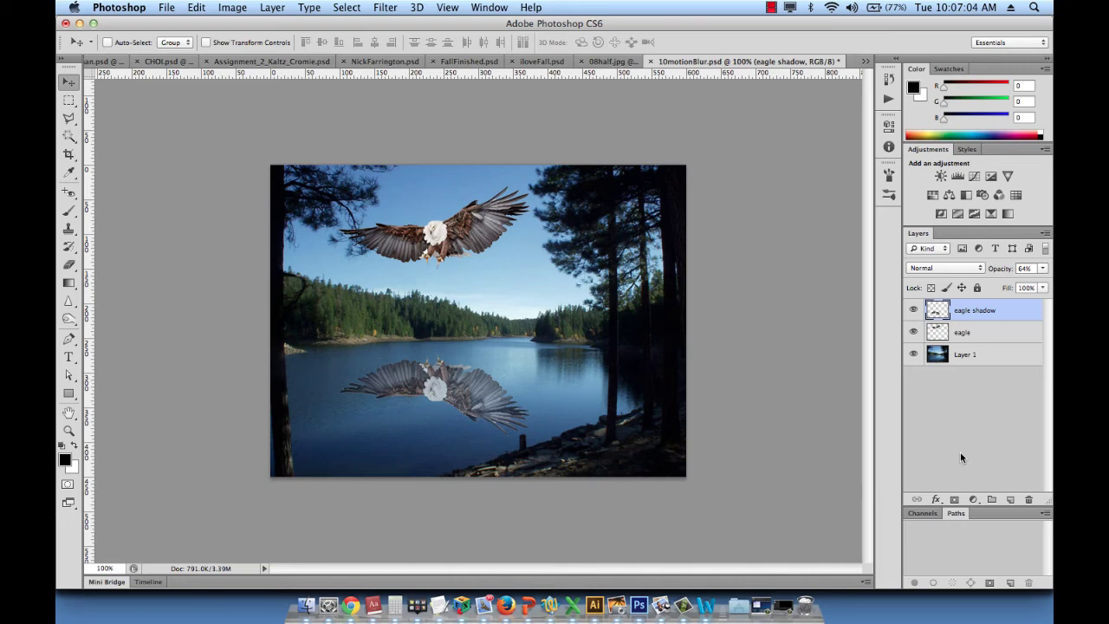
Cycle the reflection through Dissolve, Multiply, Color Burn, Screen and others, settling on Soft Light
key("shift+plus")
key("shift+plus")
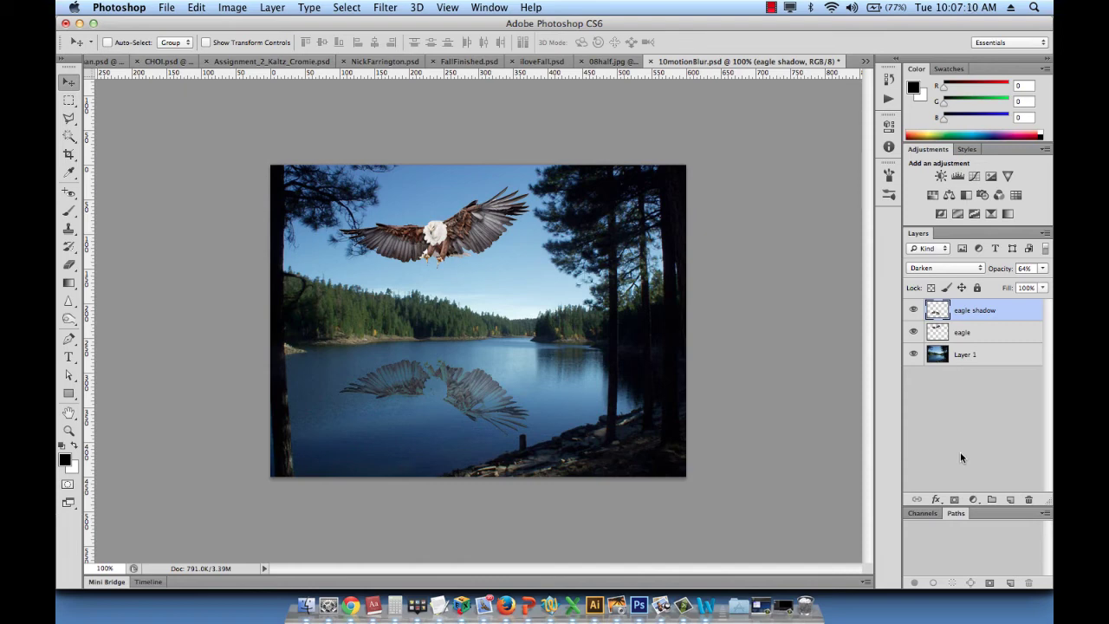
key("shift+plus")
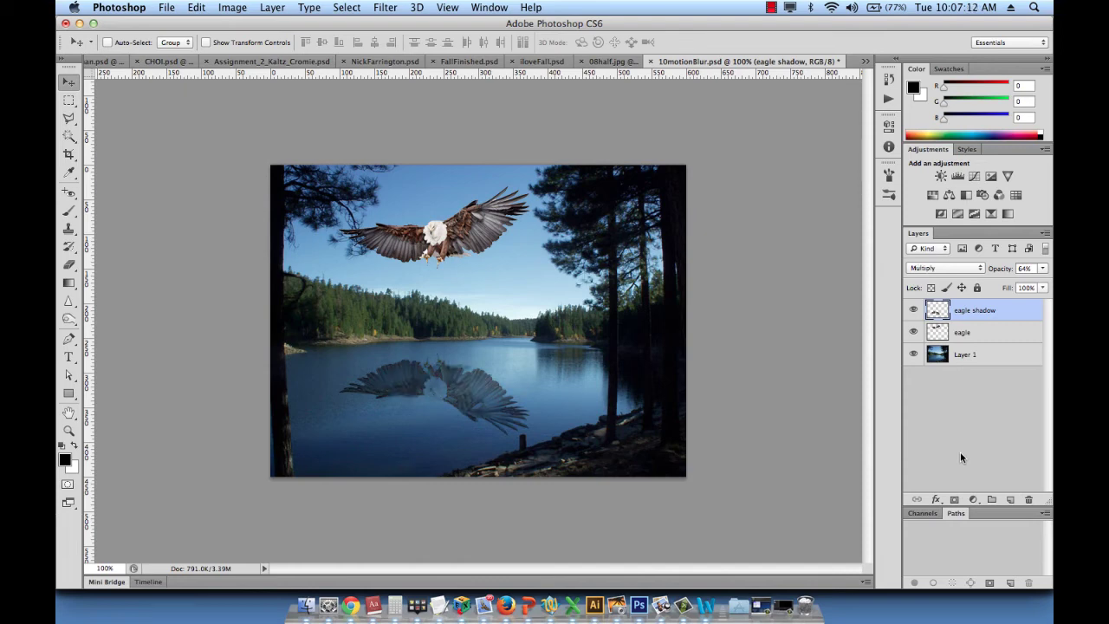
key("shift+plus")
key("shift+plus")
key("shift+plus")
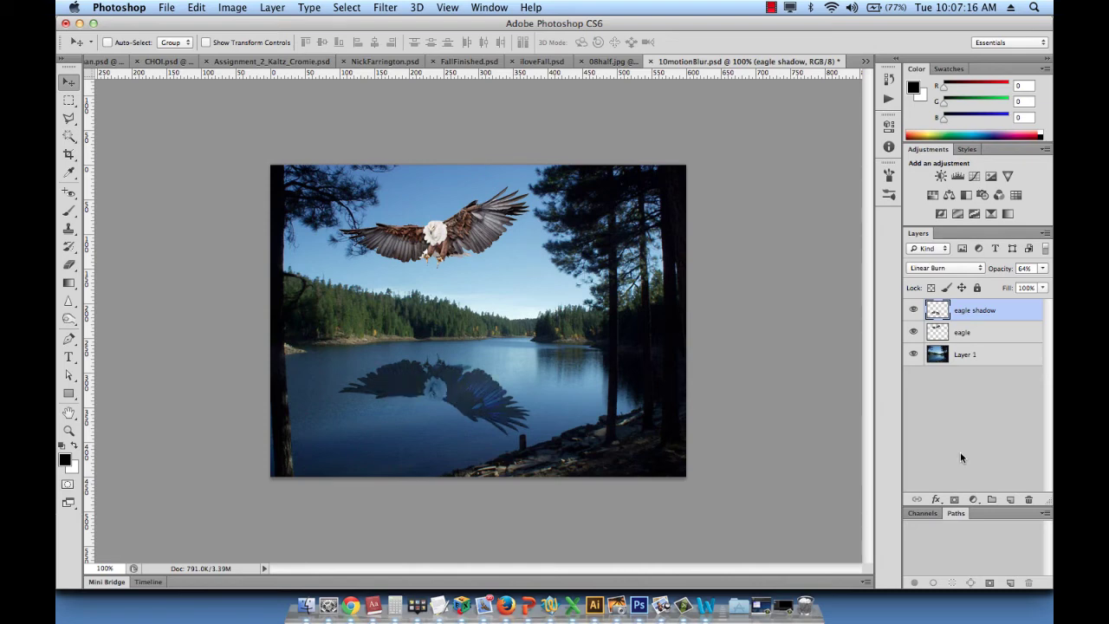
key("shift+plus")
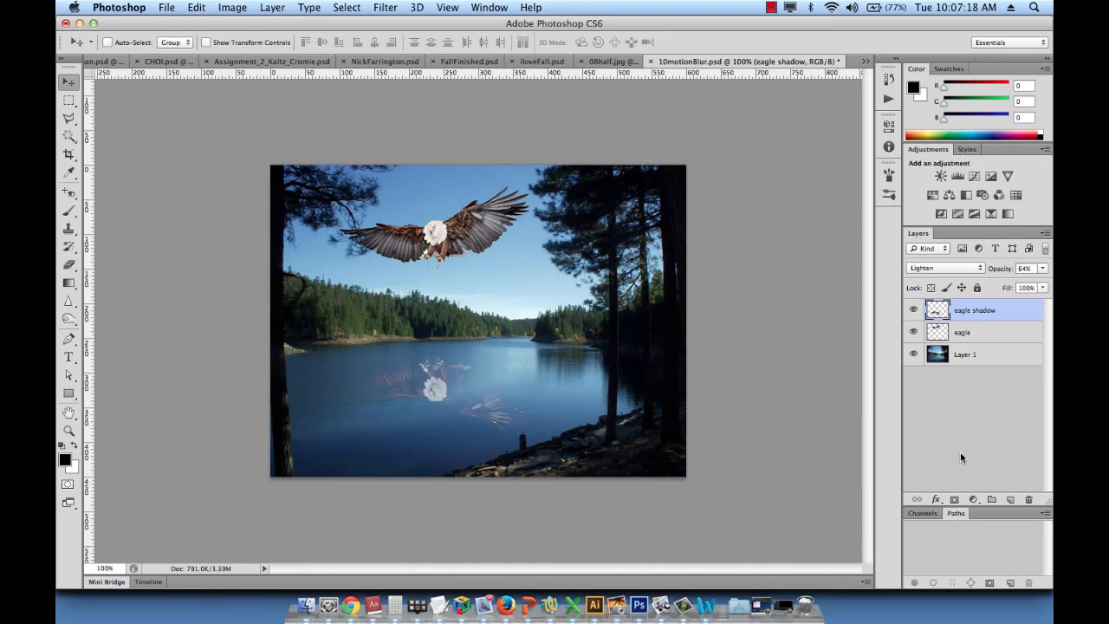
key("shift+plus")
key("shift+plus")
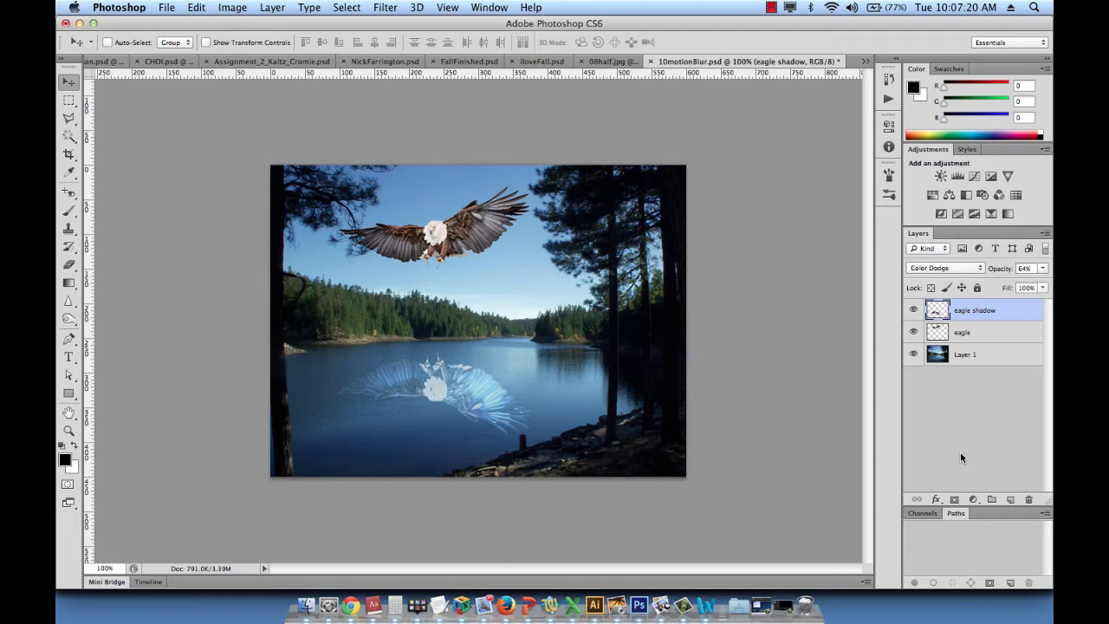
key("shift+plus")
key("shift+plus")
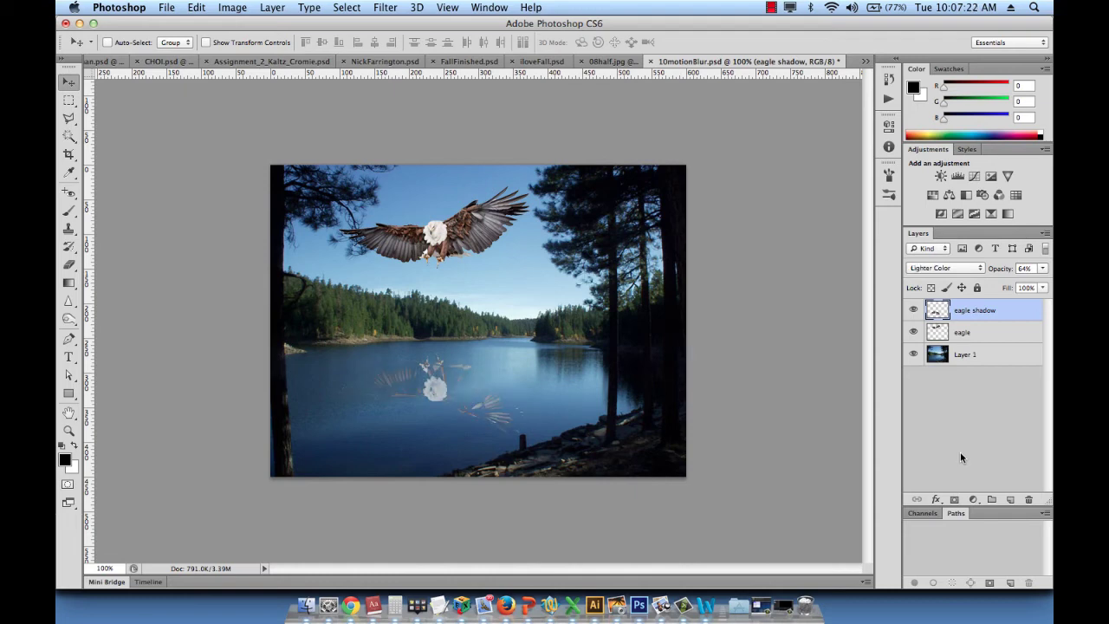
key("shift+plus")
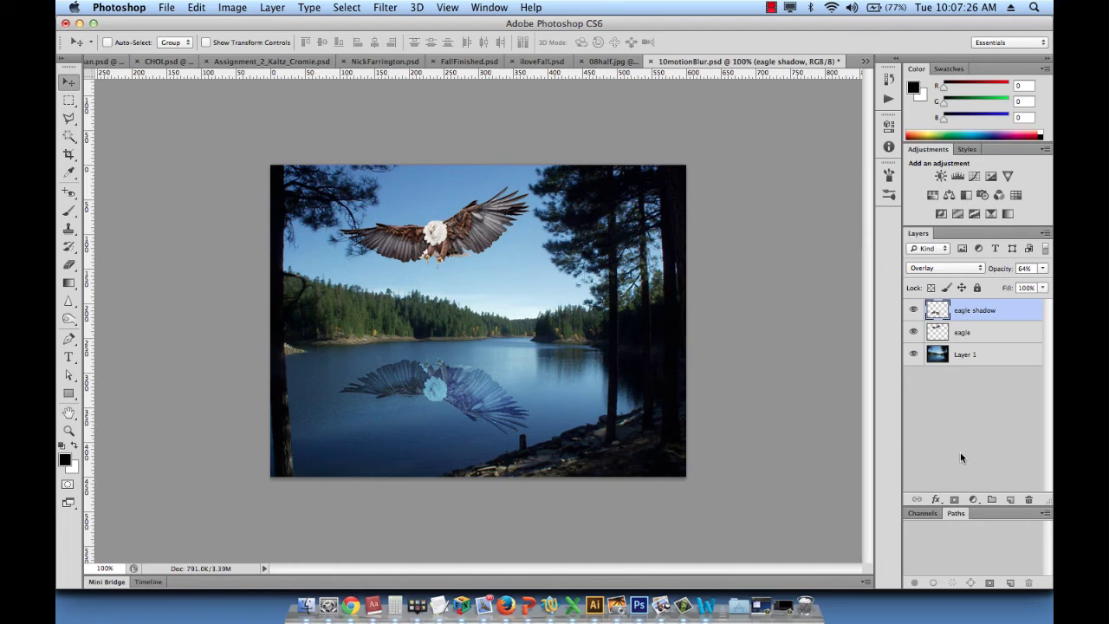
key("shift+plus")
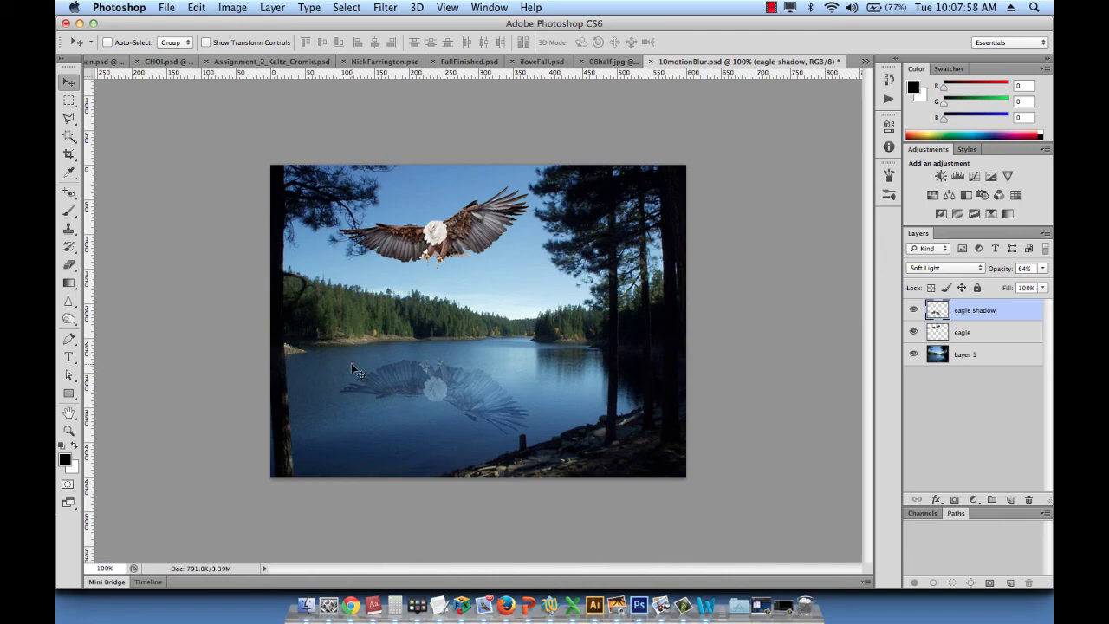
key("super+equal")
key("super+equal")
key("super+equal")
scroll(396, 371, "down", 5)
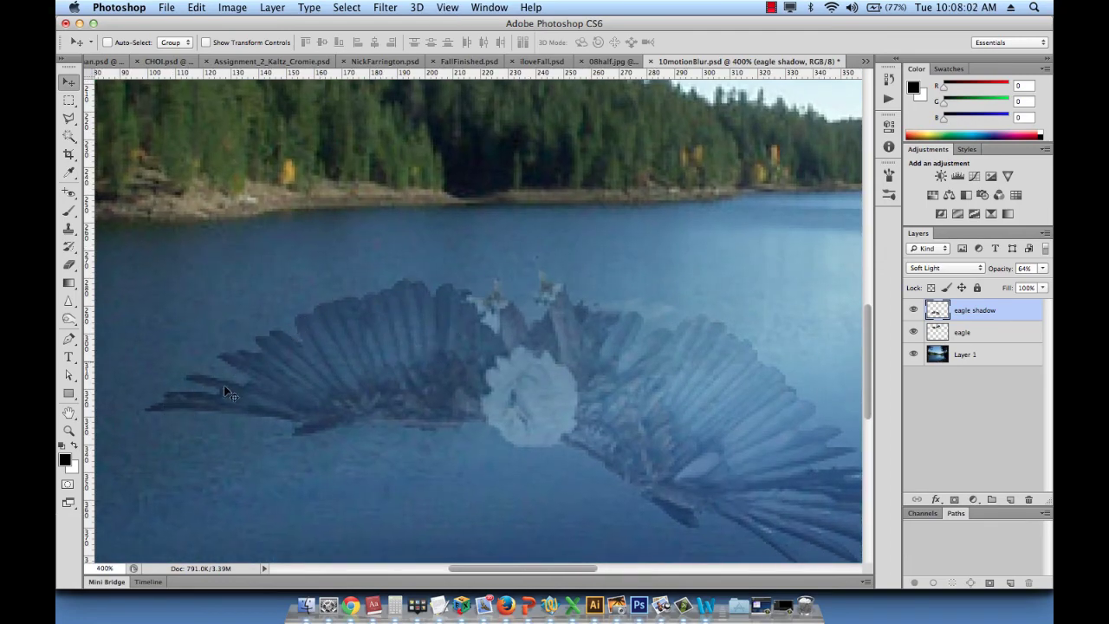
key("super+minus")
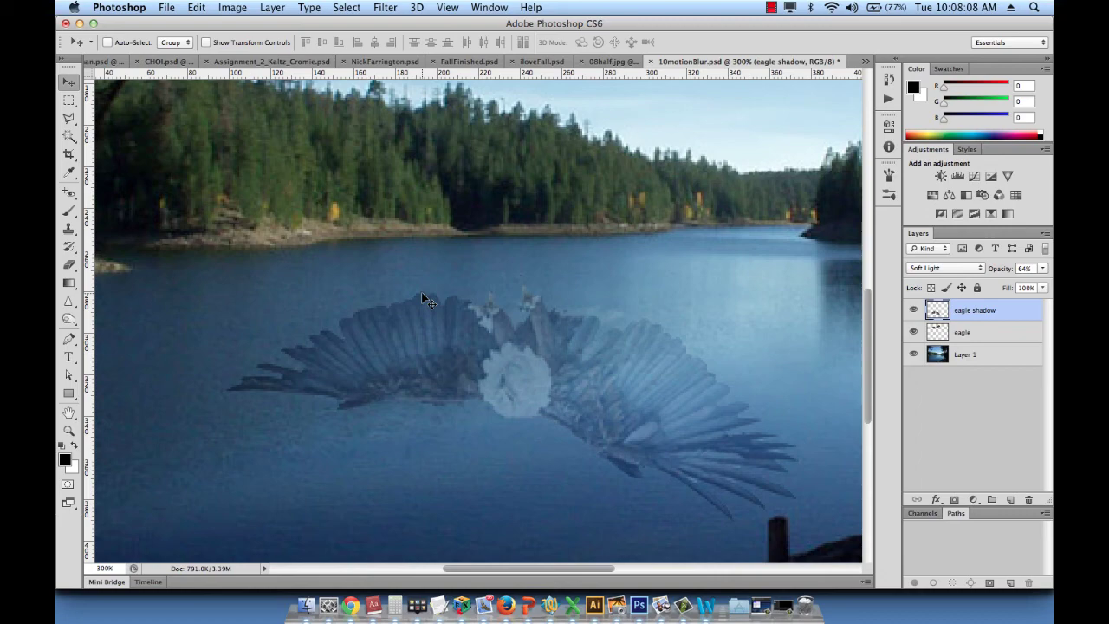
key("super+minus")
key("super+minus")
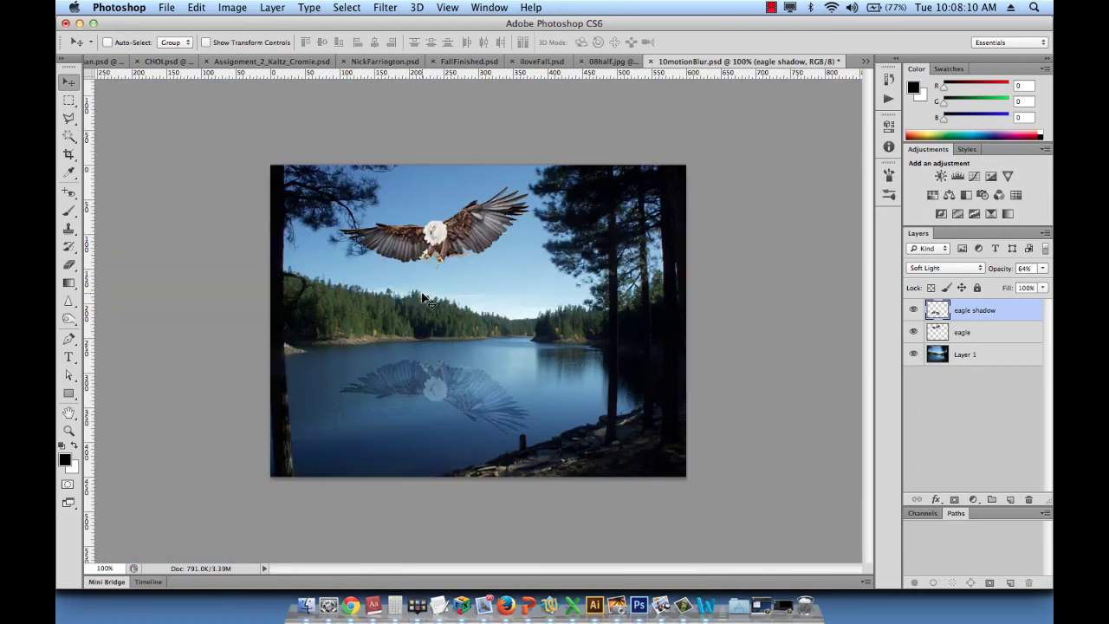
key("super+plus")
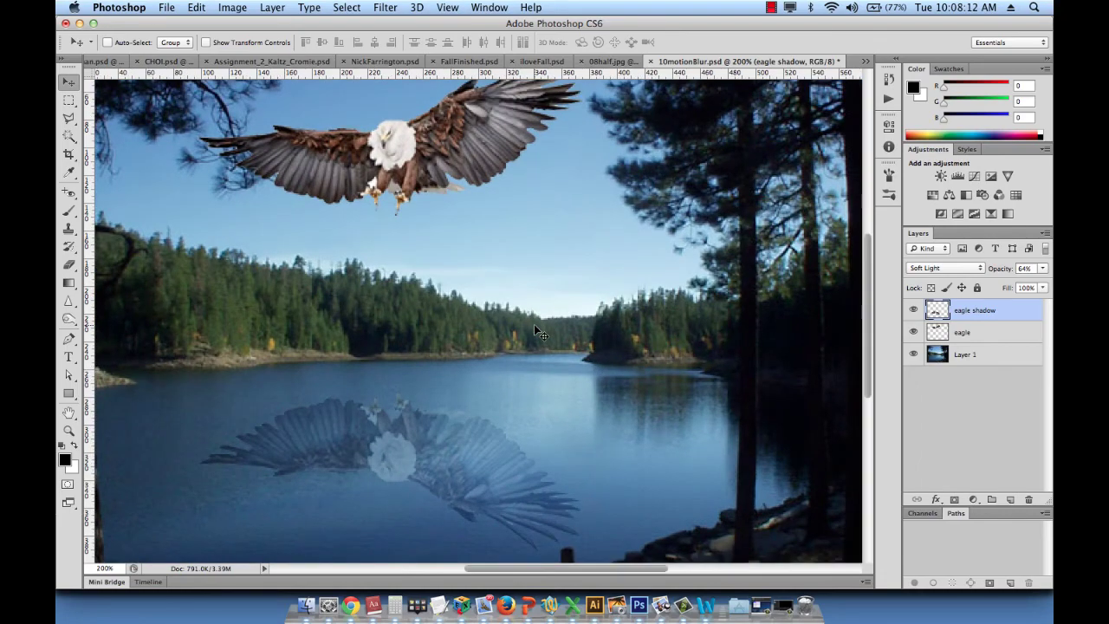
key("super+minus")
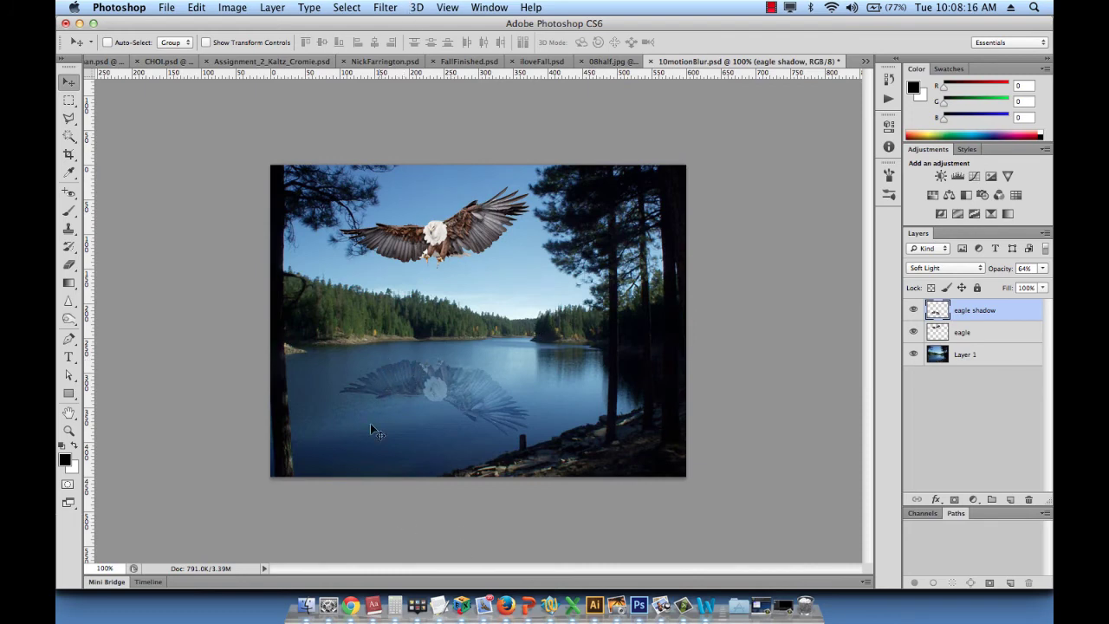
Show the Blur submenu under the Filter menu
left_click(389, 7)
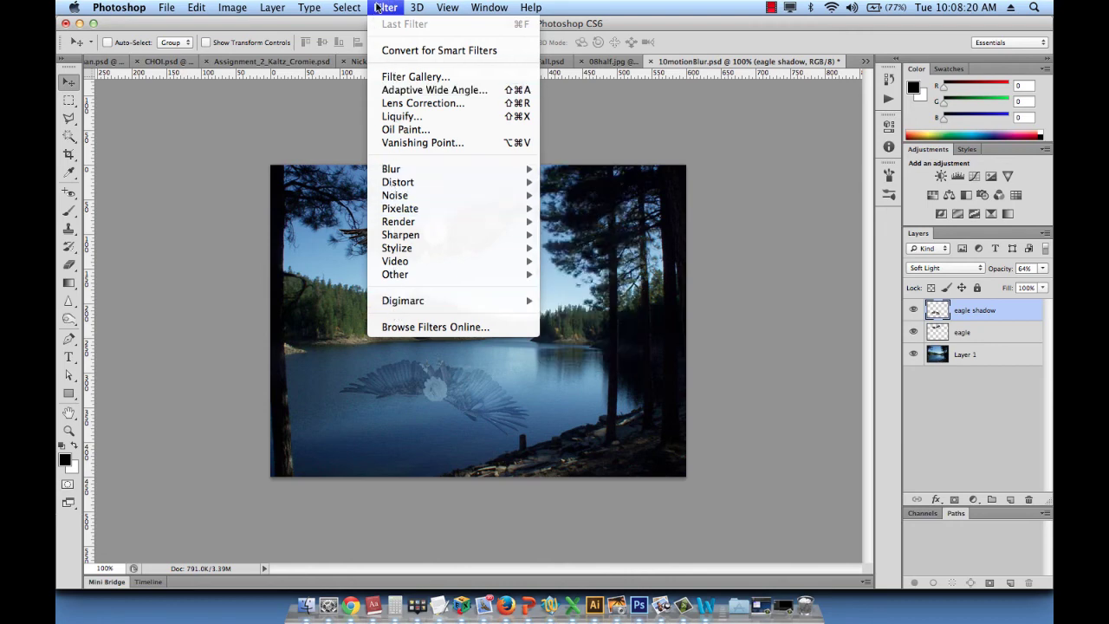
mouse_move(413, 282)
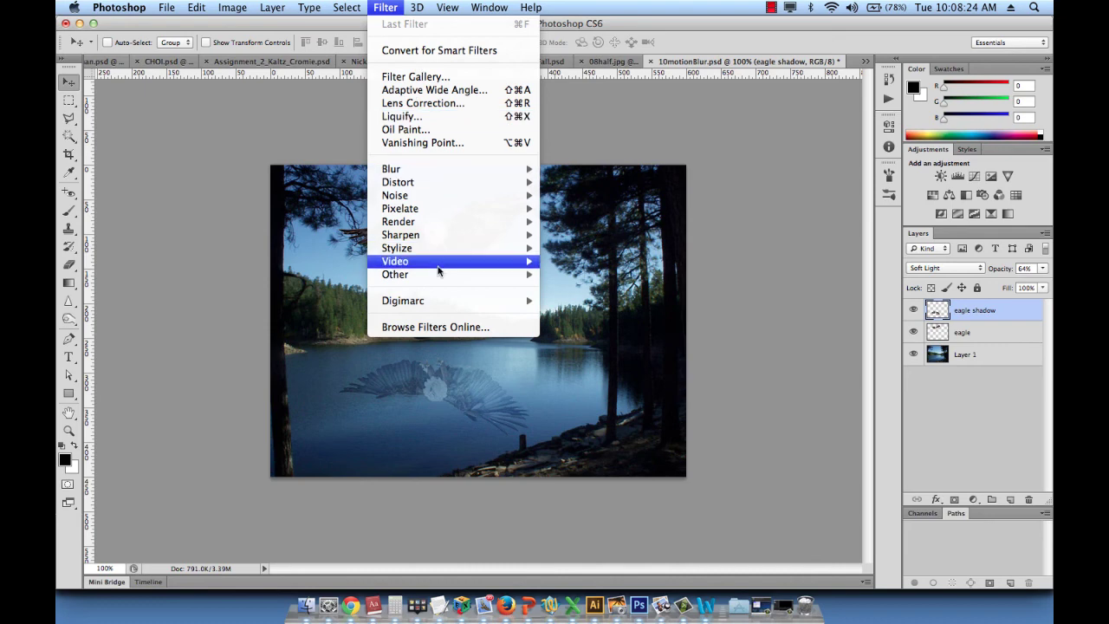
mouse_move(438, 267)
mouse_move(412, 174)
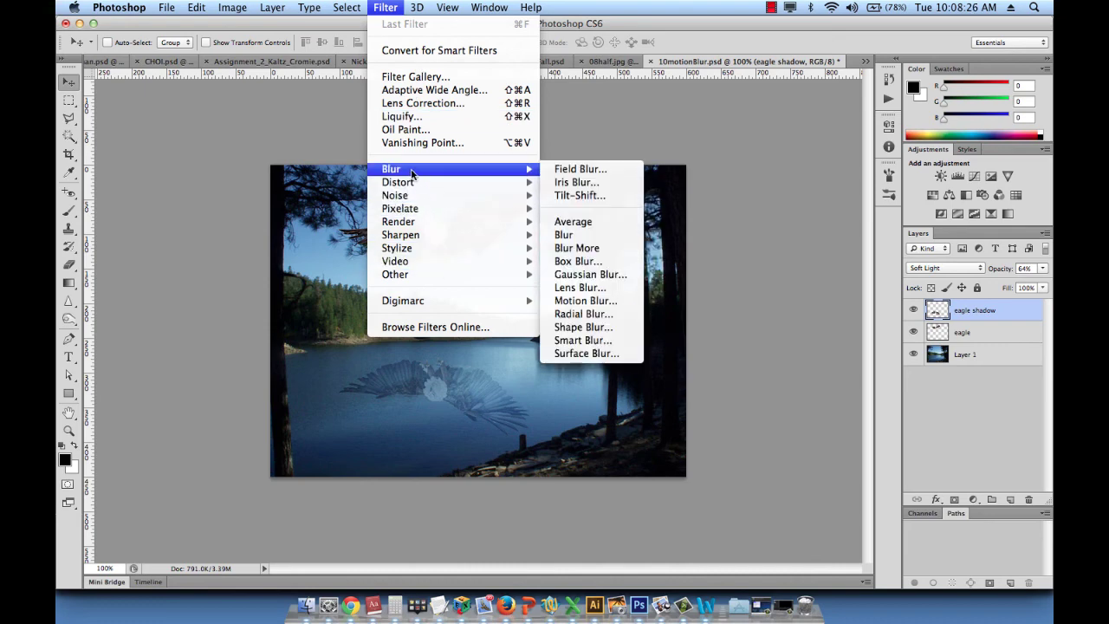
Apply Motion Blur to the eagle reflection with angle -8° and distance 8 pixels
left_click(581, 303)
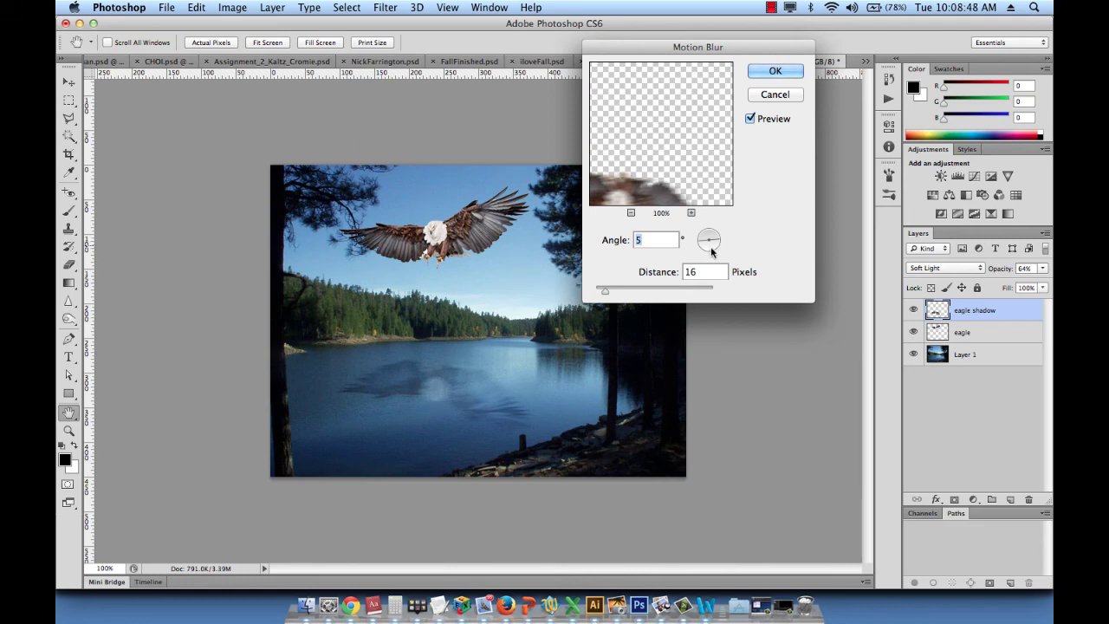
mouse_move(721, 246)
left_mouse_down()
mouse_move(728, 231)
mouse_move(728, 251)
mouse_move(734, 241)
left_mouse_up()
left_click_drag(605, 295, 679, 299)
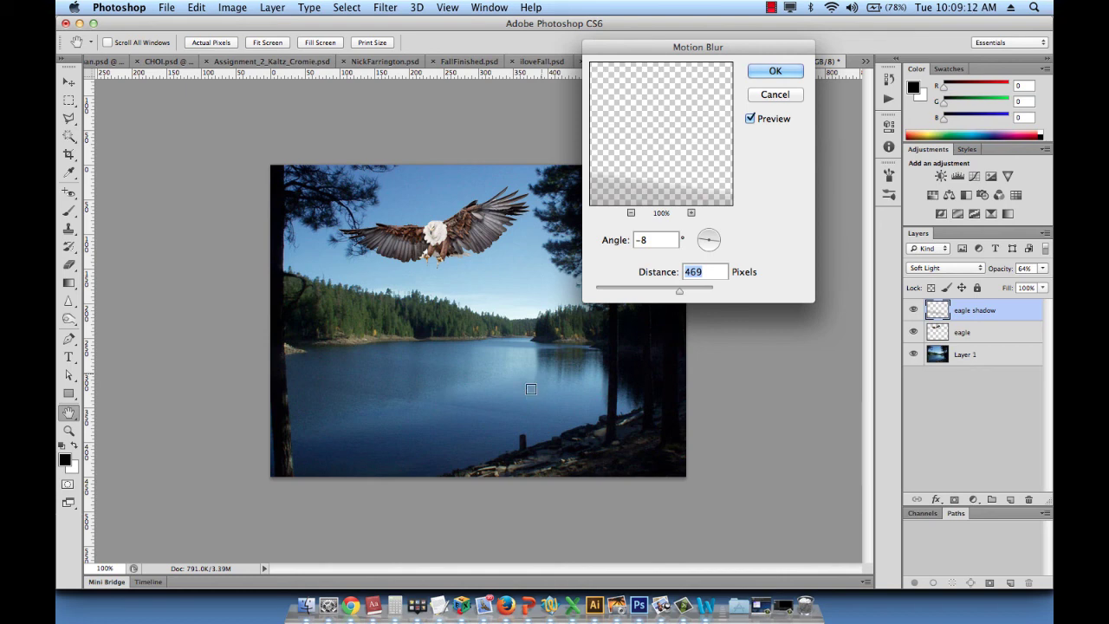
left_click_drag(678, 295, 600, 294)
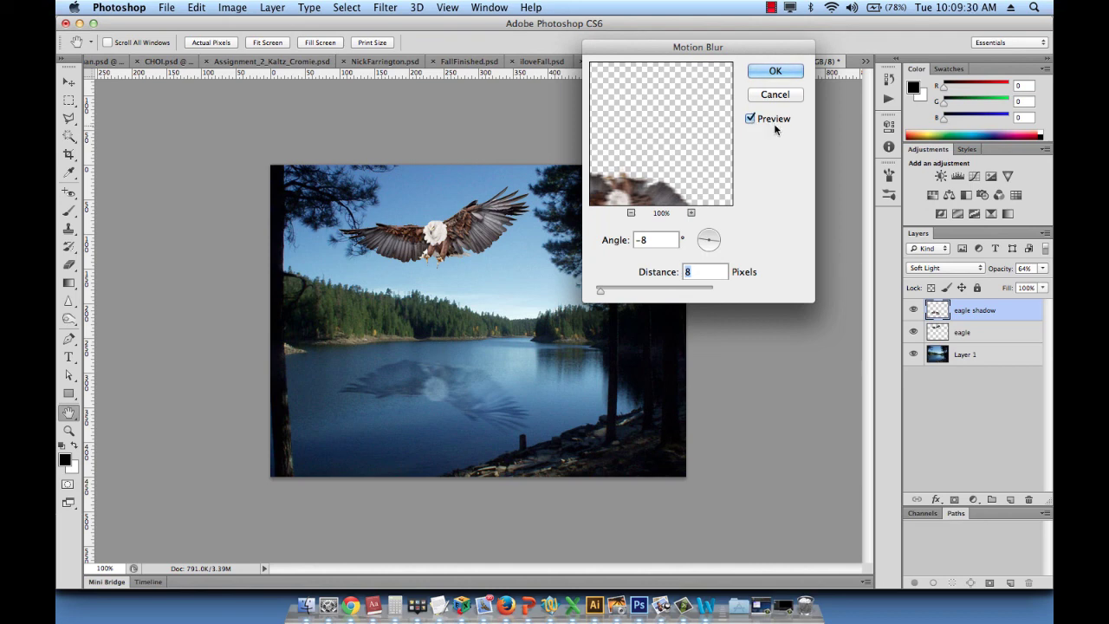
left_click(776, 73)
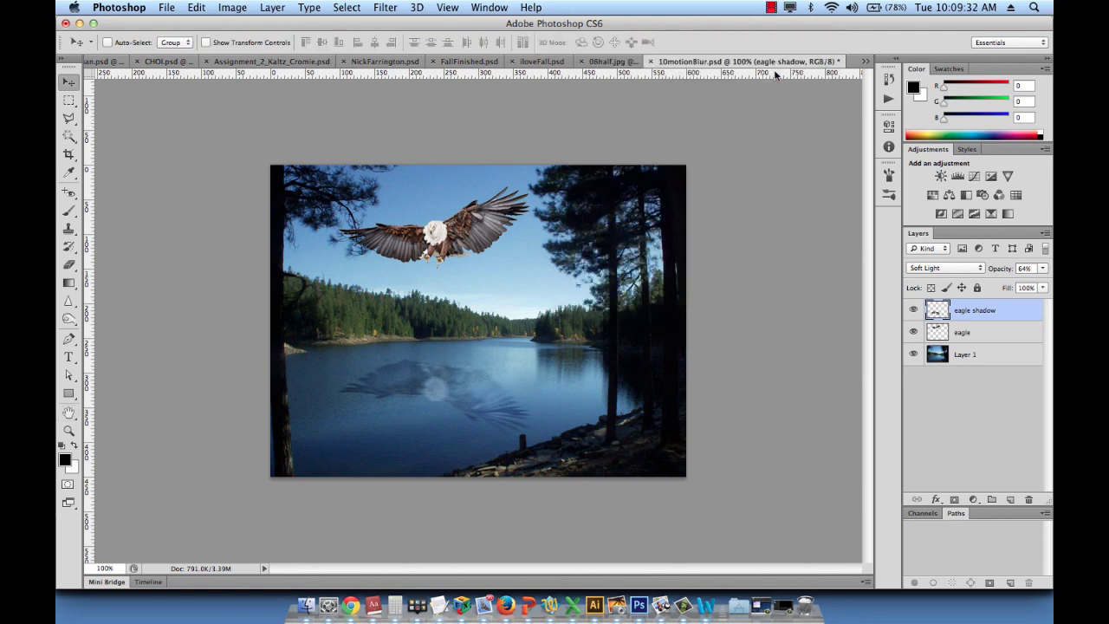